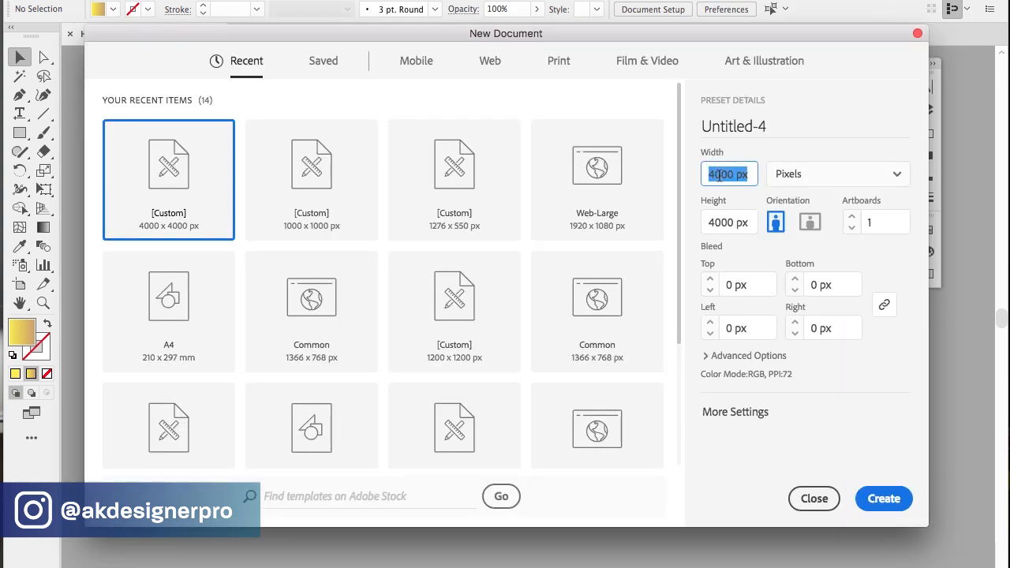
# Create a new document with a width and height of 4000 px
pyautogui.click(708, 222)
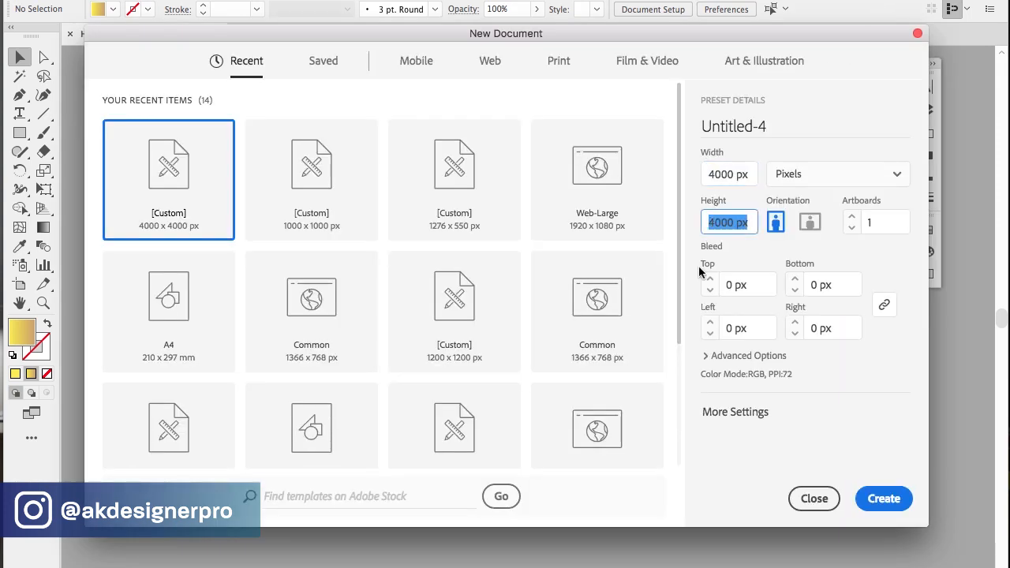
pyautogui.click(885, 499)
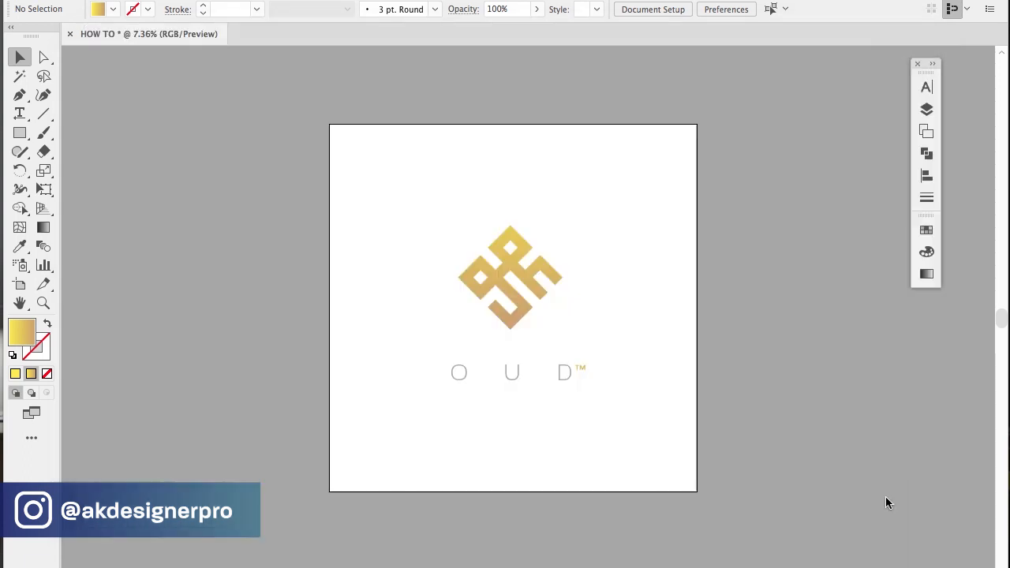
# Turn on snapping to the grid and show the grid on the artboard
pyautogui.click(483, 1)
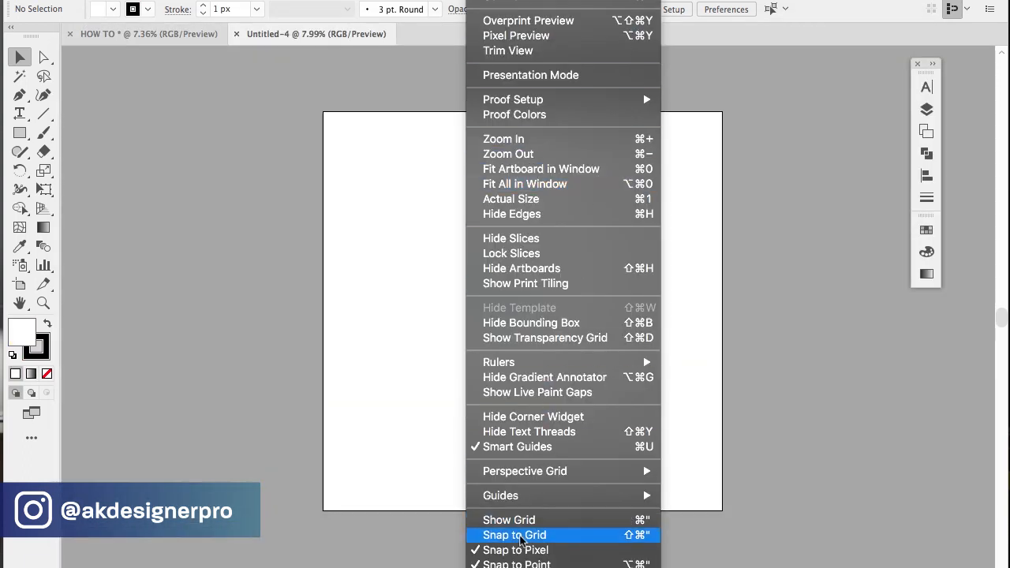
pyautogui.click(497, 536)
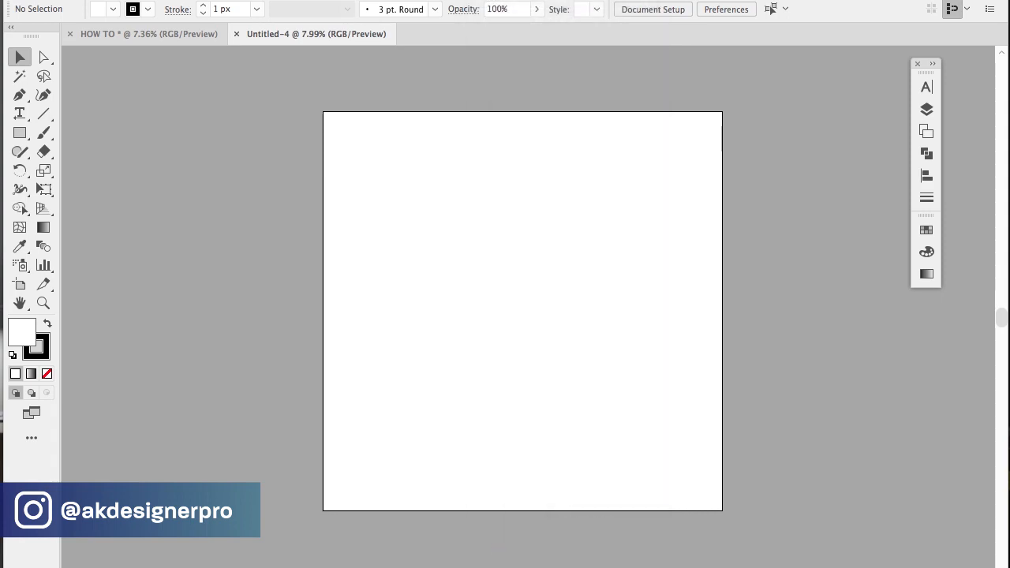
pyautogui.click(483, 1)
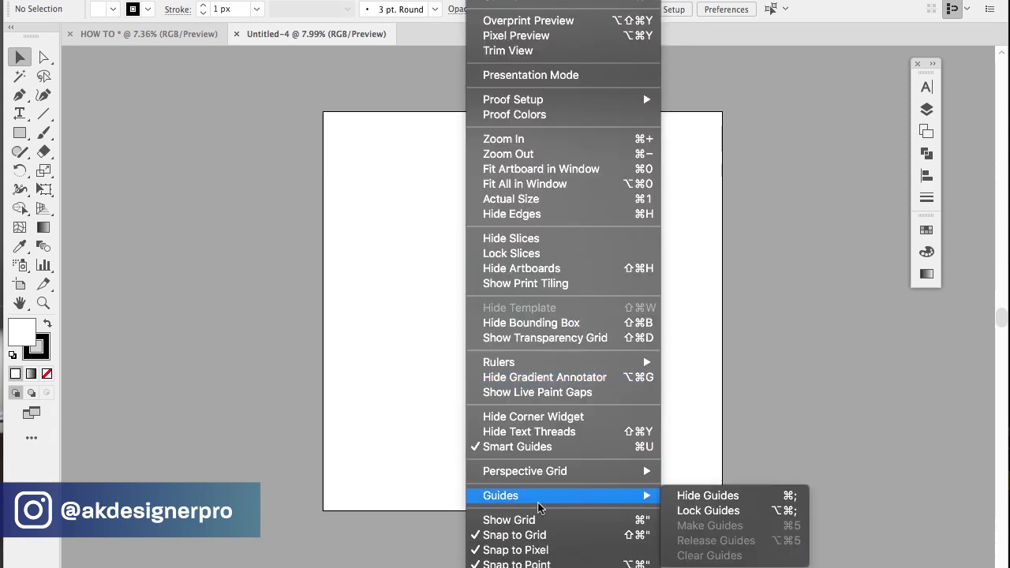
pyautogui.click(509, 521)
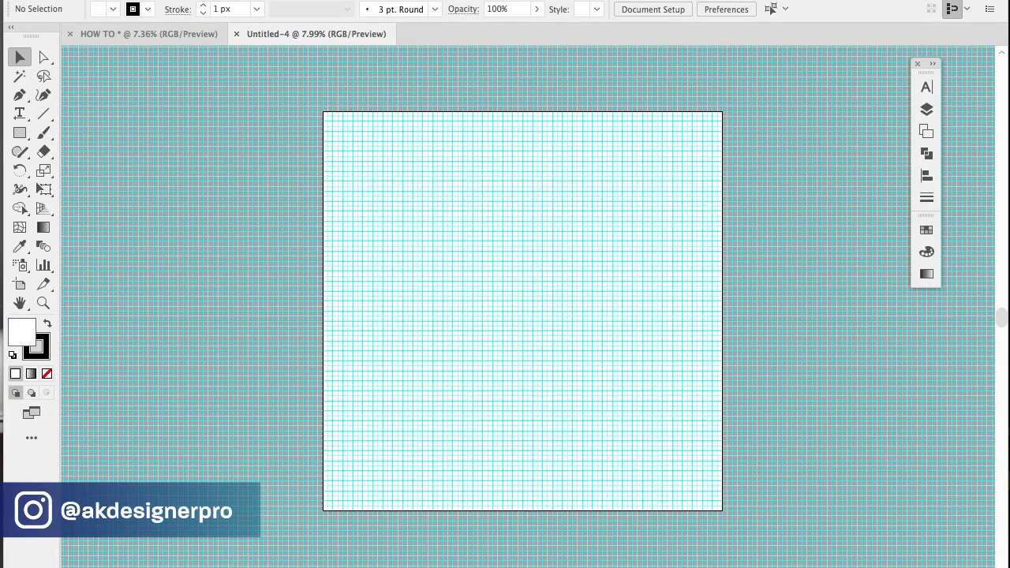
# Apply a gridline spacing of 100 px with 8 subdivisions in the Guides & Grid preferences
pyautogui.click(864, 1)
pyautogui.moveTo(885, 21)
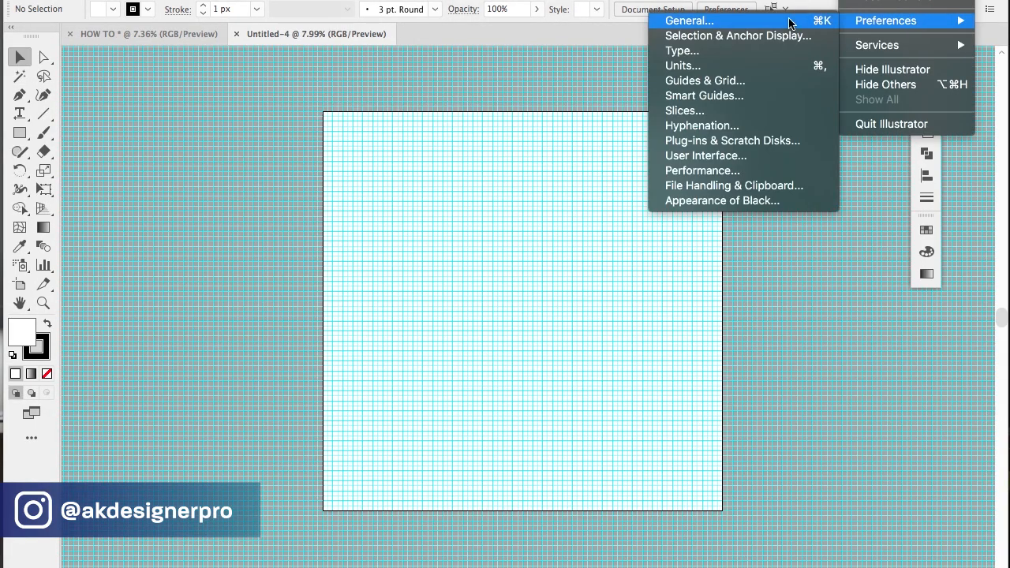
pyautogui.click(690, 82)
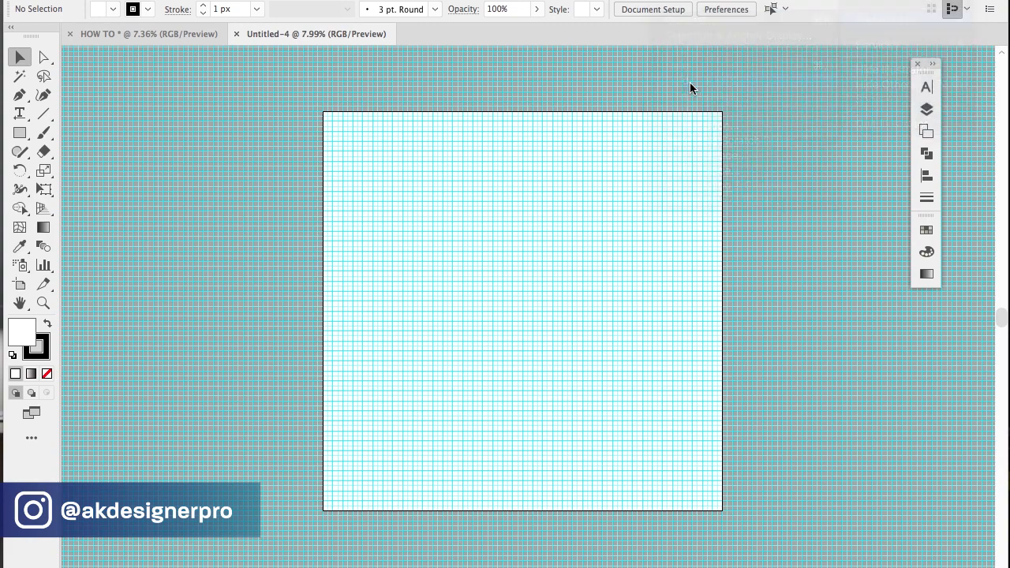
pyautogui.doubleClick(365, 273)
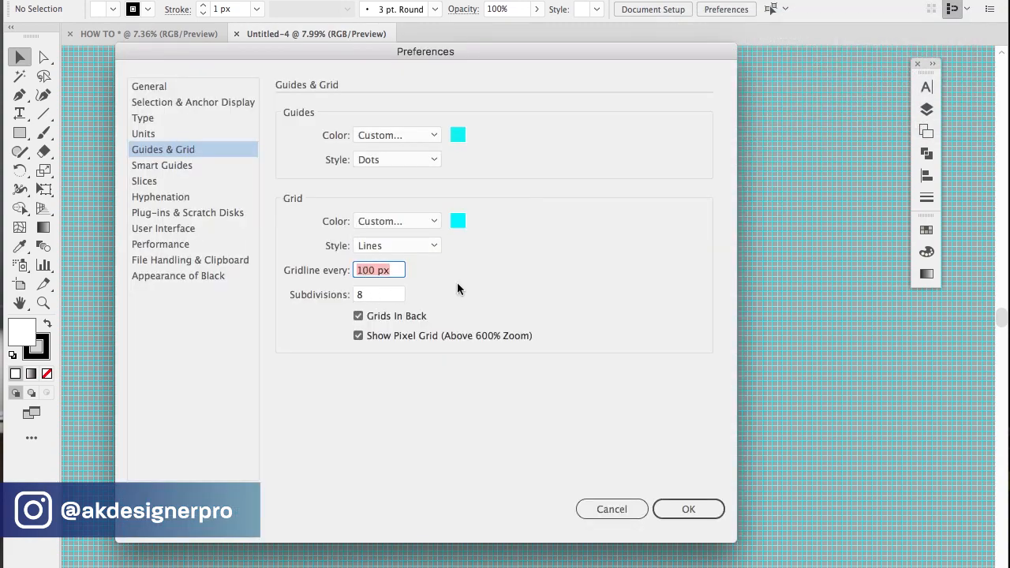
pyautogui.click(678, 507)
pyautogui.scroll(3, 439, 222)
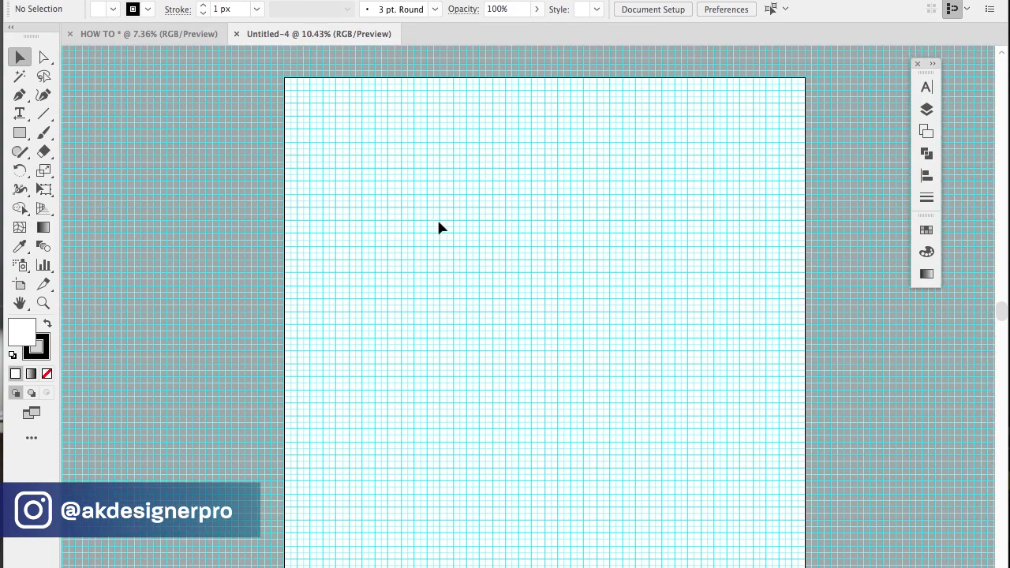
pyautogui.scroll(-2, 439, 222)
pyautogui.hscroll(2, 439, 222)
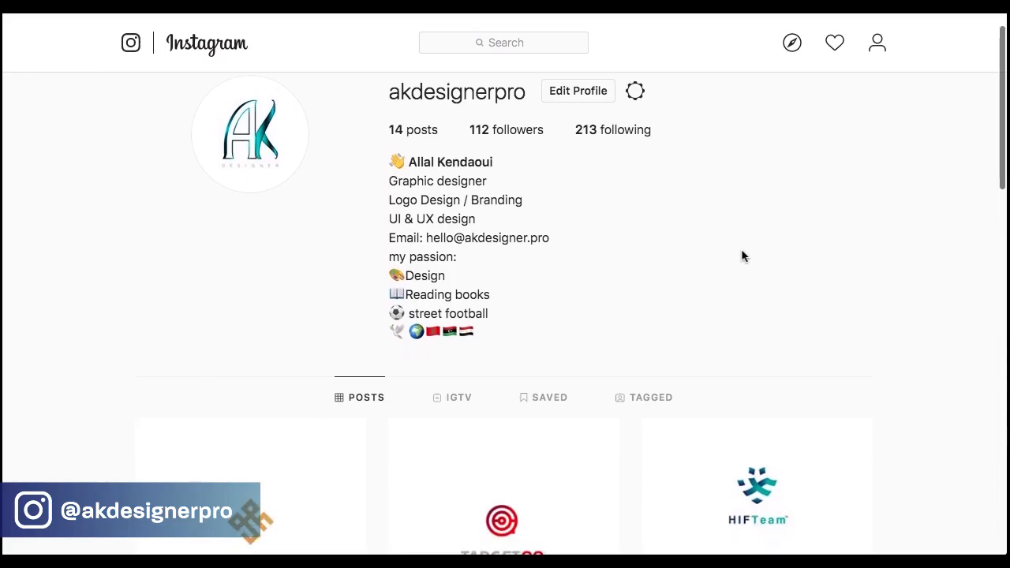
# Switch to Instagram and look through the logo posts on the designer's profile
pyautogui.scroll(-5, 742, 249)
pyautogui.scroll(-8, 742, 254)
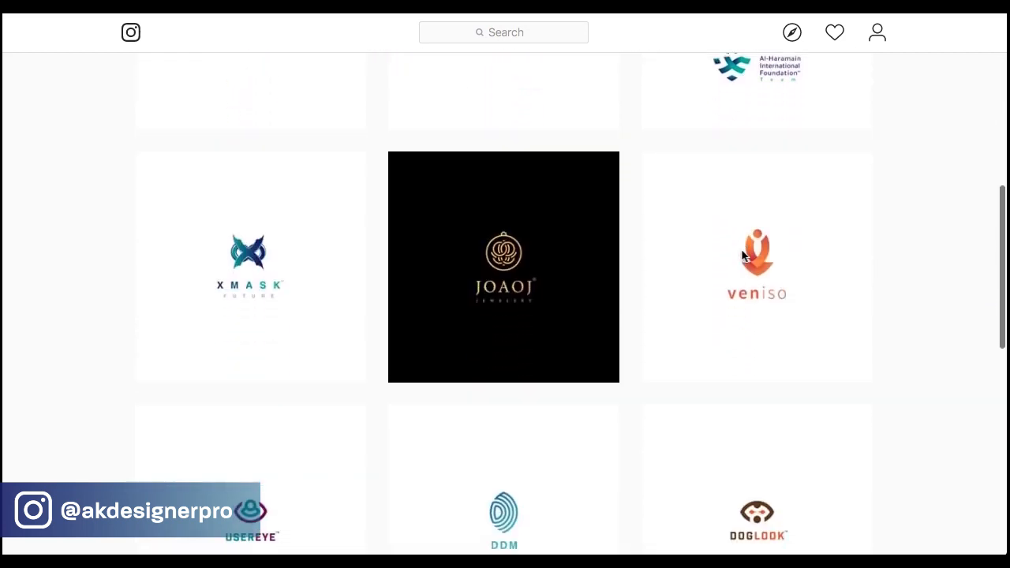
pyautogui.scroll(-4, 742, 253)
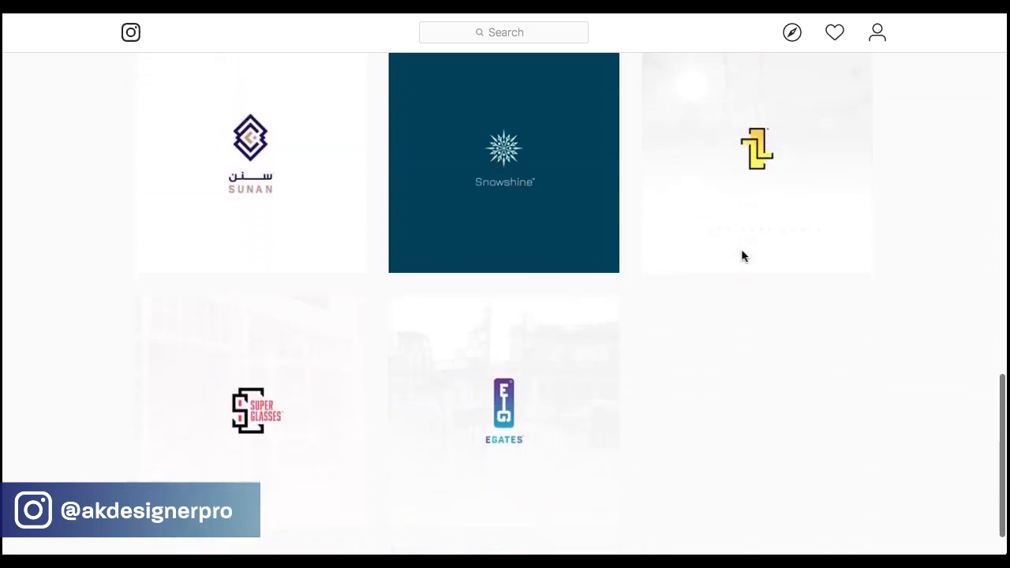
pyautogui.scroll(8, 742, 253)
pyautogui.scroll(5, 742, 254)
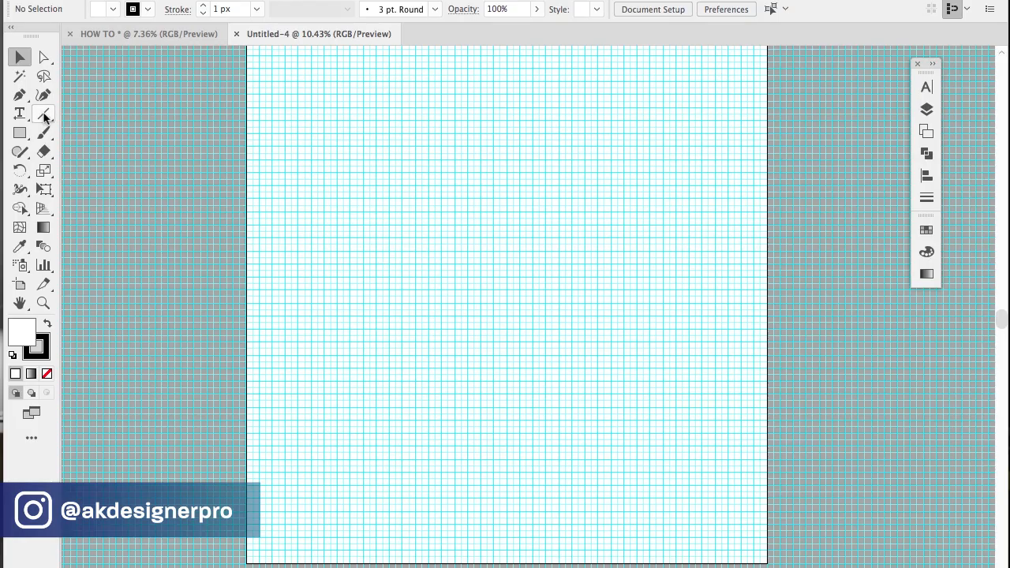
# Draw a straight vertical line about 27 grid squares long in the left part of the artboard
pyautogui.click(44, 114)
pyautogui.scroll(1, 375, 132)
pyautogui.hscroll(1, 375, 133)
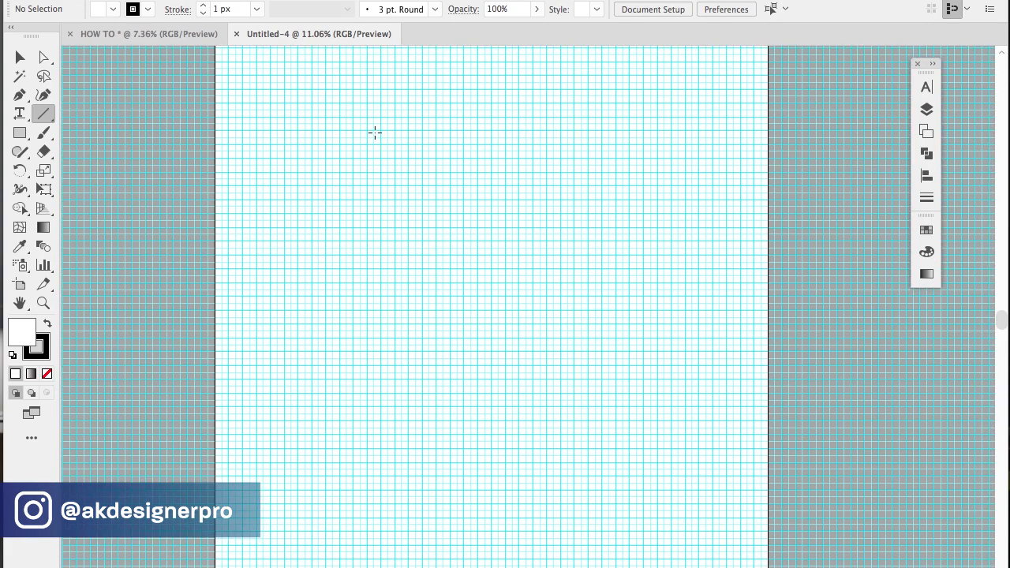
pyautogui.scroll(2, 375, 132)
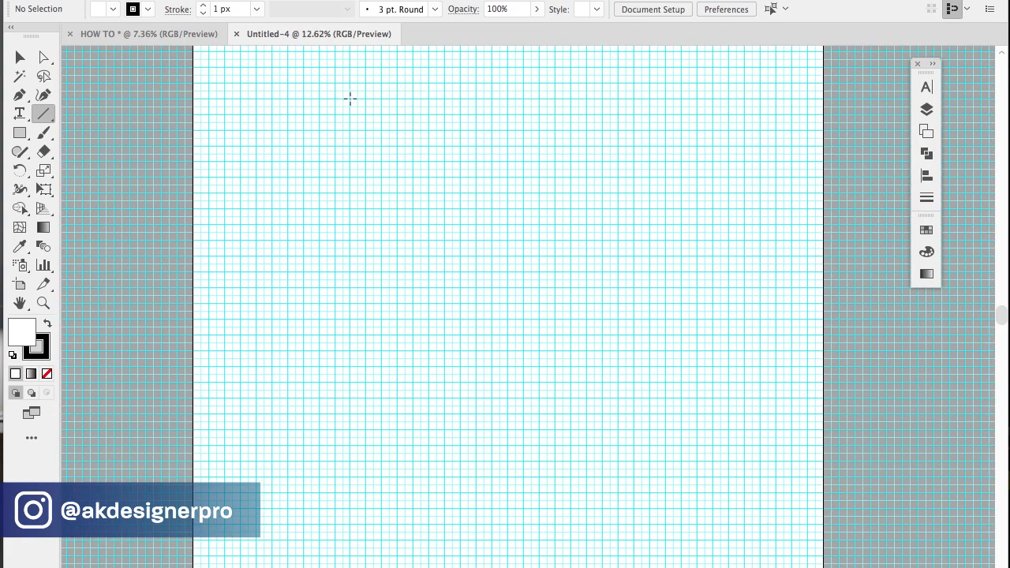
pyautogui.moveTo(351, 182); pyautogui.dragTo(355, 310)
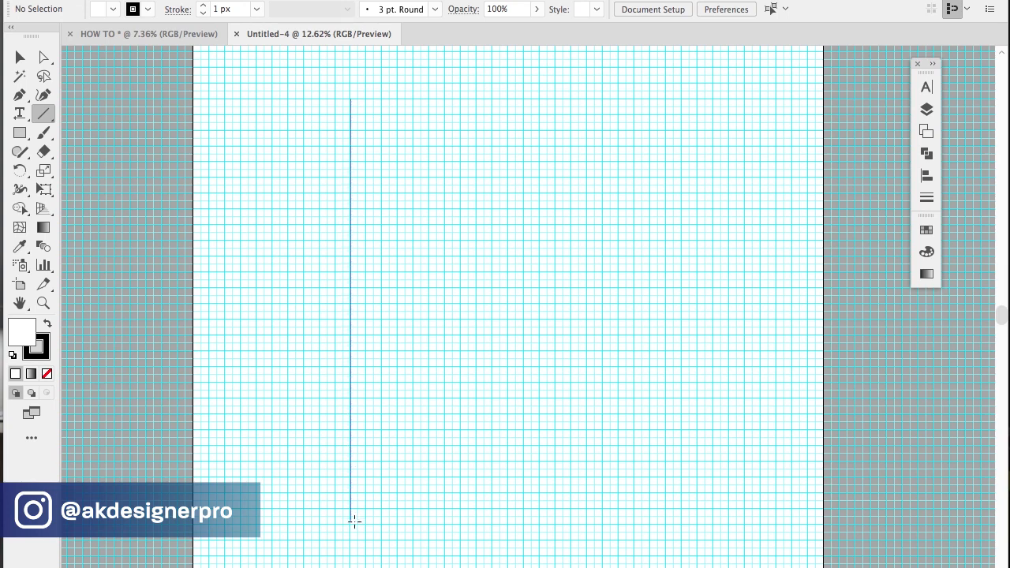
pyautogui.moveTo(354, 523); pyautogui.dragTo(355, 524)
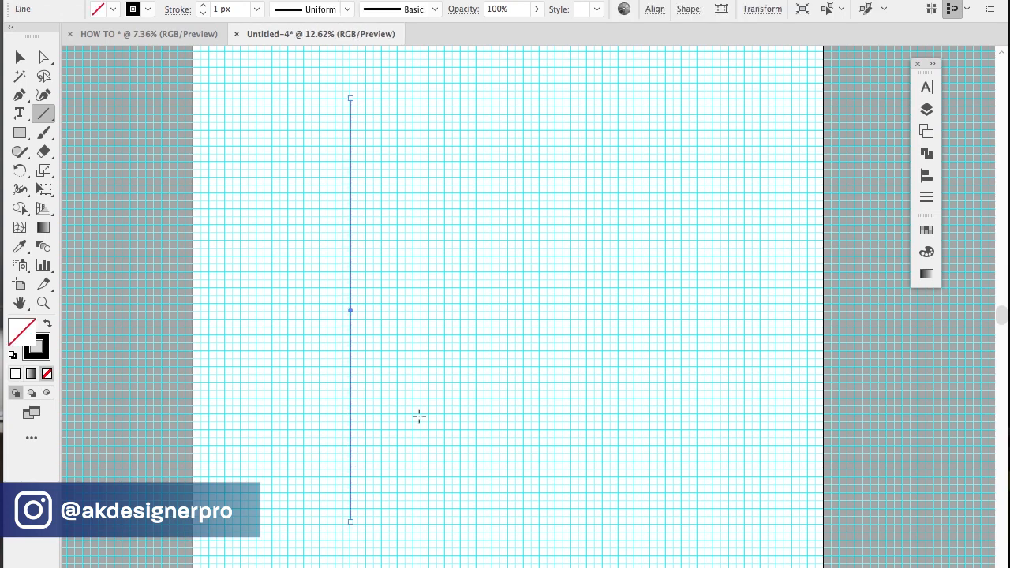
# Duplicate the vertical line rightward at intervals of two major grid squares to make four parallel lines
pyautogui.scroll(-2, 419, 417)
pyautogui.scroll(-2, 419, 416)
pyautogui.scroll(3, 420, 417)
pyautogui.scroll(4, 420, 417)
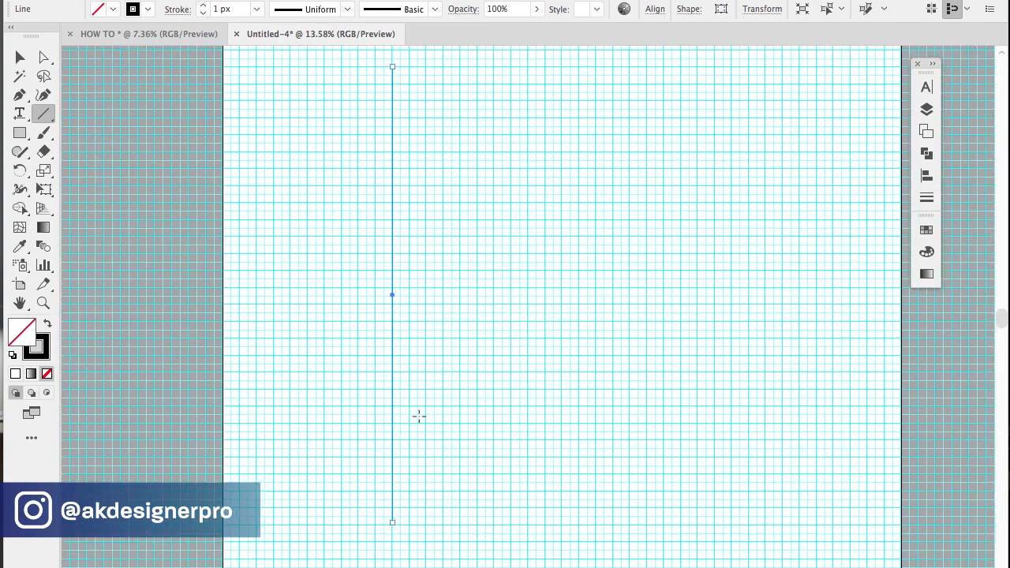
pyautogui.press('v')
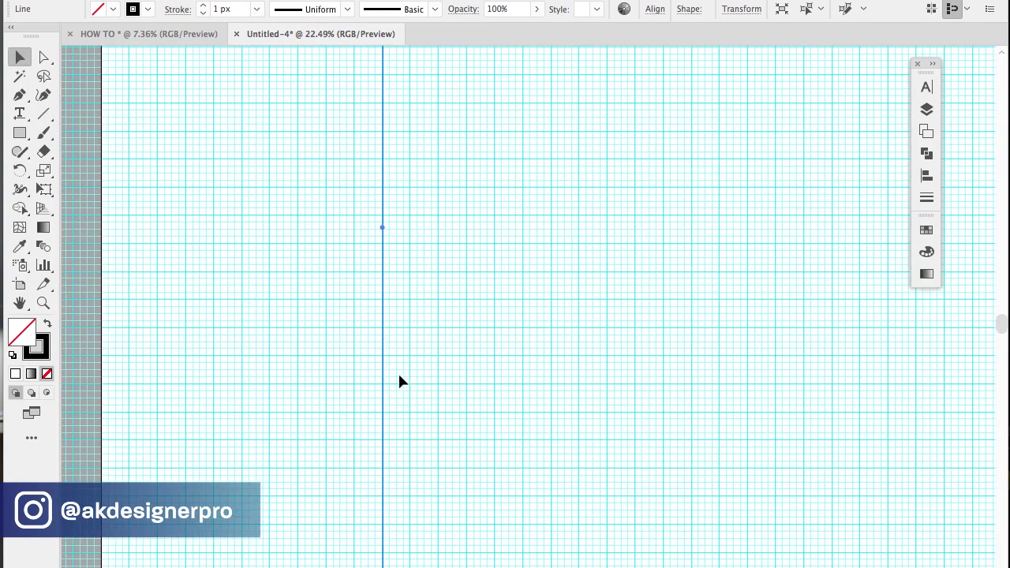
pyautogui.moveTo(383, 364); pyautogui.dragTo(440, 364)
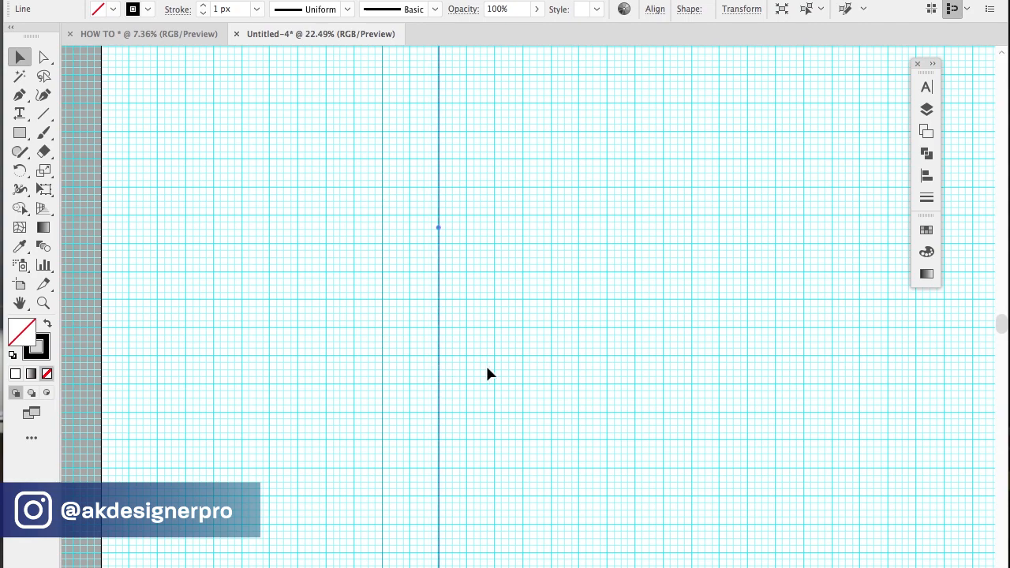
pyautogui.hscroll(2, 485, 364)
pyautogui.scroll(-1, 485, 364)
pyautogui.moveTo(352, 375); pyautogui.dragTo(411, 366)
pyautogui.hotkey('ctrl', 'd')
pyautogui.hotkey('ctrl', 'd')
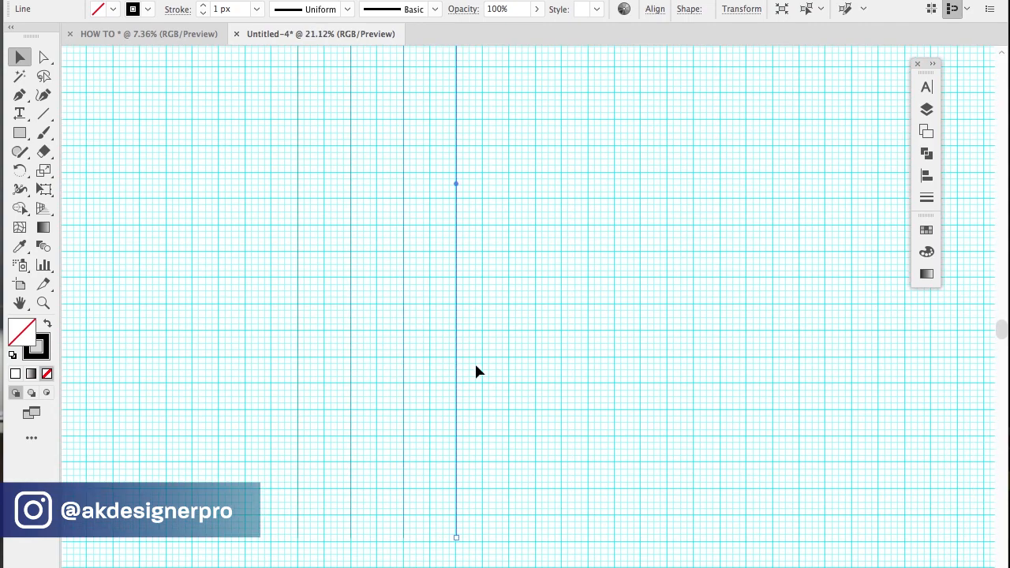
# Continue duplicating the last vertical line at the same two-square spacing until there are eight parallel lines
pyautogui.hscroll(2, 440, 388)
pyautogui.click(441, 388)
pyautogui.moveTo(447, 395); pyautogui.dragTo(504, 397)
pyautogui.hotkey('ctrl', 'd')
pyautogui.hotkey('ctrl', 'd')
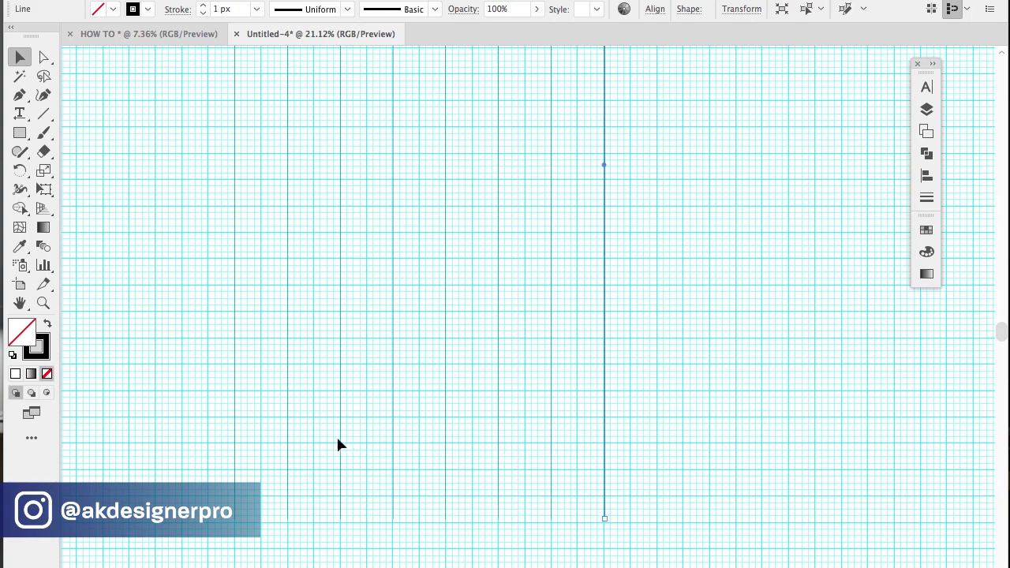
# Select all eight vertical lines and group them
pyautogui.scroll(-4, 228, 447)
pyautogui.hscroll(-2, 227, 448)
pyautogui.scroll(-2, 228, 447)
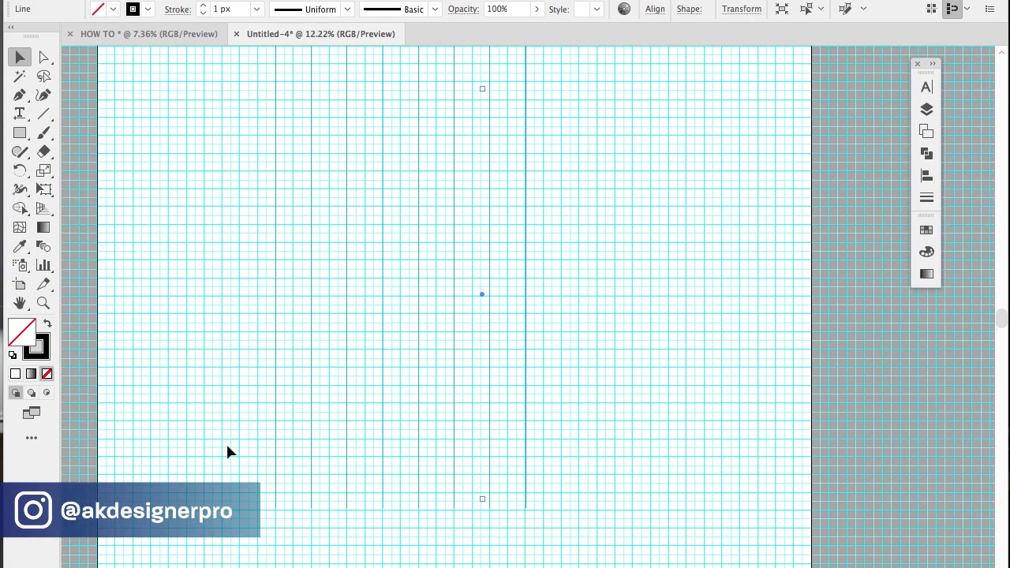
pyautogui.hscroll(-2, 227, 448)
pyautogui.moveTo(564, 525); pyautogui.dragTo(244, 88)
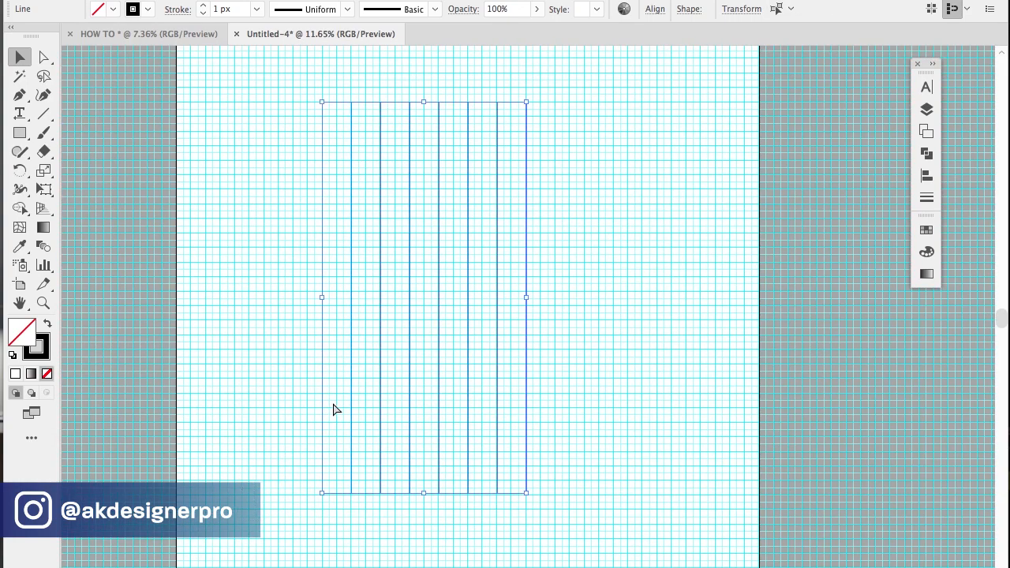
pyautogui.press('super+g')
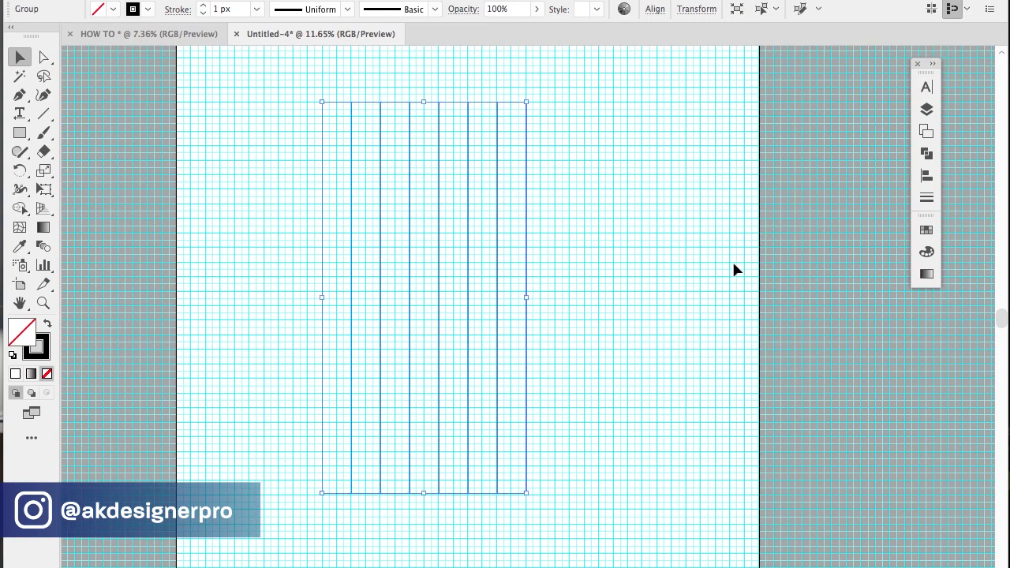
# Center the group of vertical lines horizontally on the artboard and deselect it
pyautogui.click(926, 177)
pyautogui.click(762, 121)
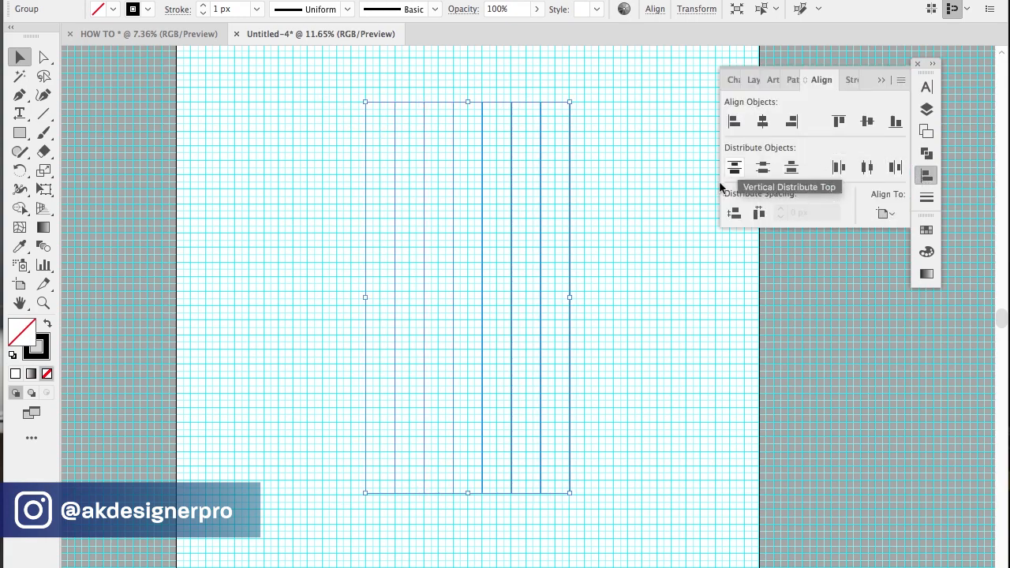
pyautogui.click(637, 288)
pyautogui.click(637, 289)
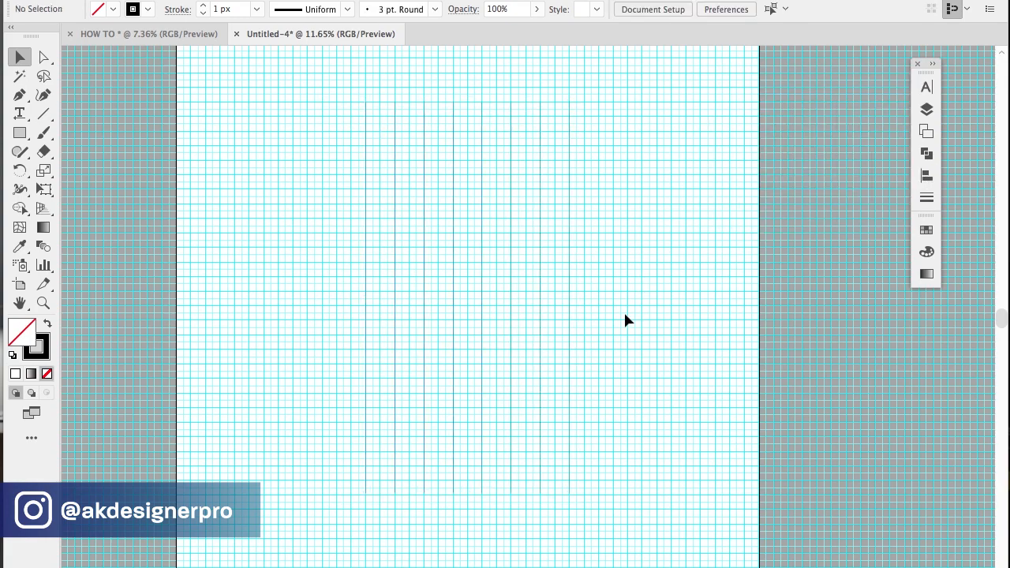
# Turn off snapping to the grid and hide the grid
pyautogui.click(481, 1)
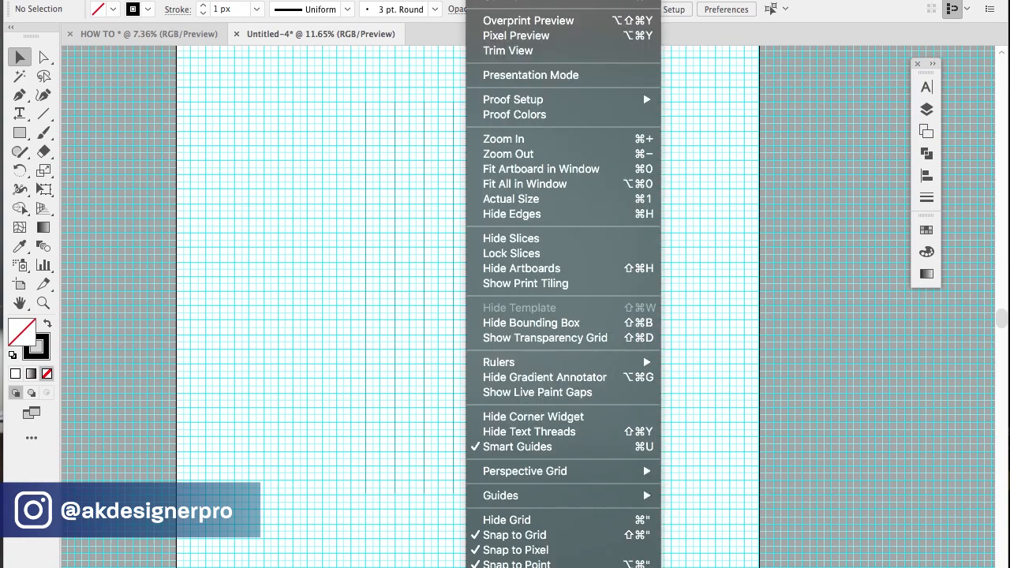
pyautogui.click(497, 535)
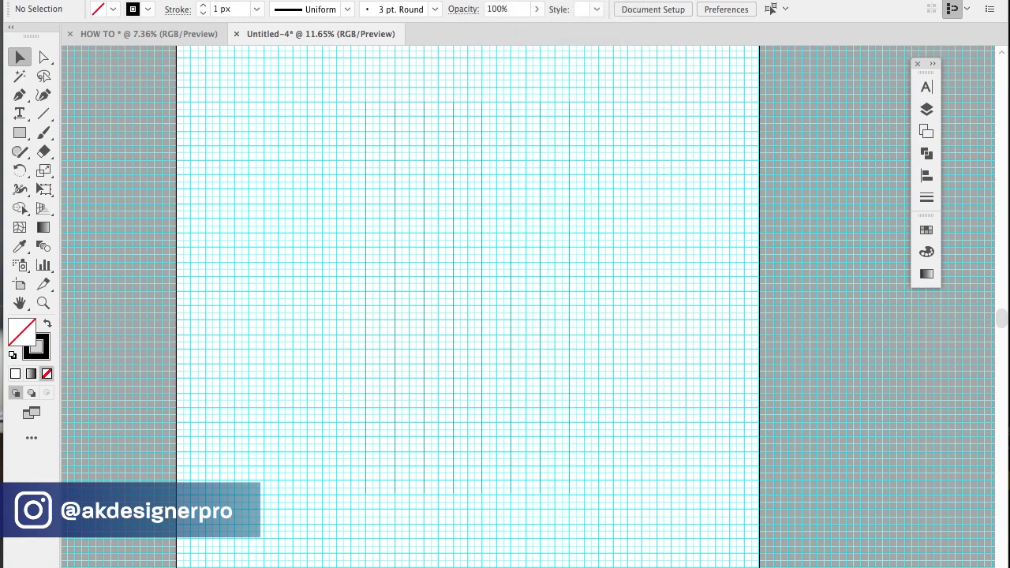
pyautogui.click(481, 1)
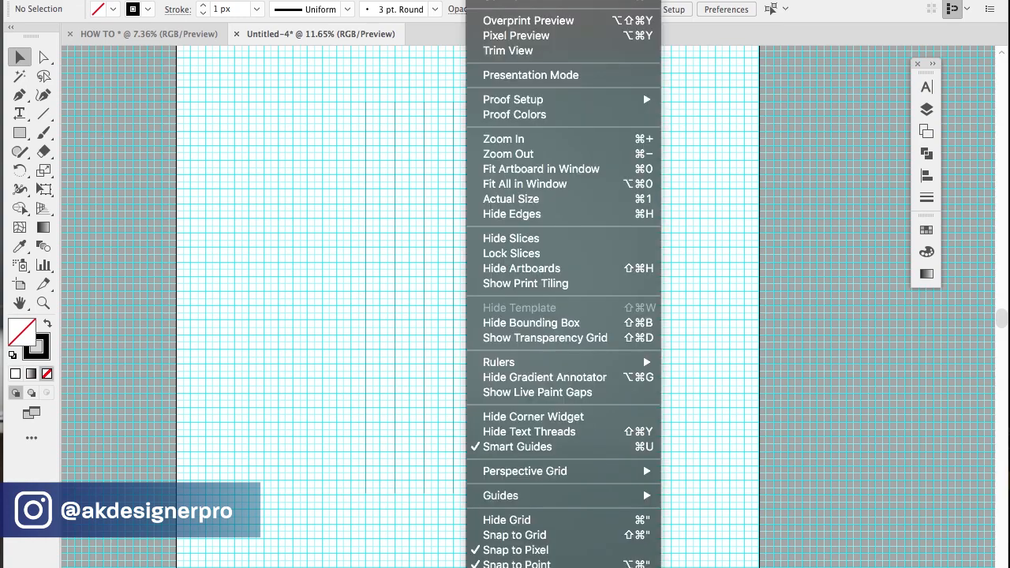
pyautogui.click(546, 519)
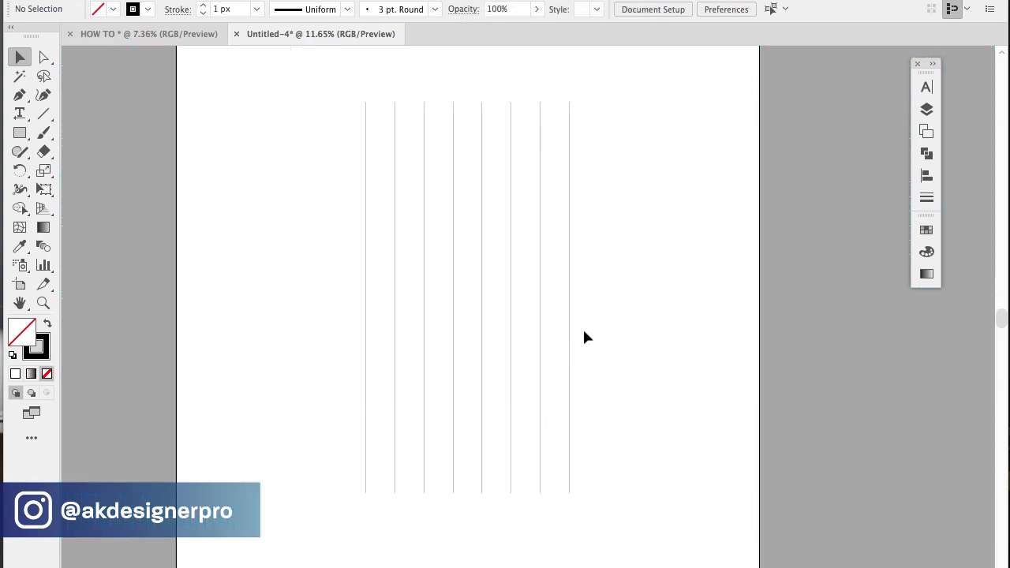
# Copy the group of vertical lines, paste it in front in place, and rotate the copy 45° clockwise
pyautogui.scroll(-2, 593, 318)
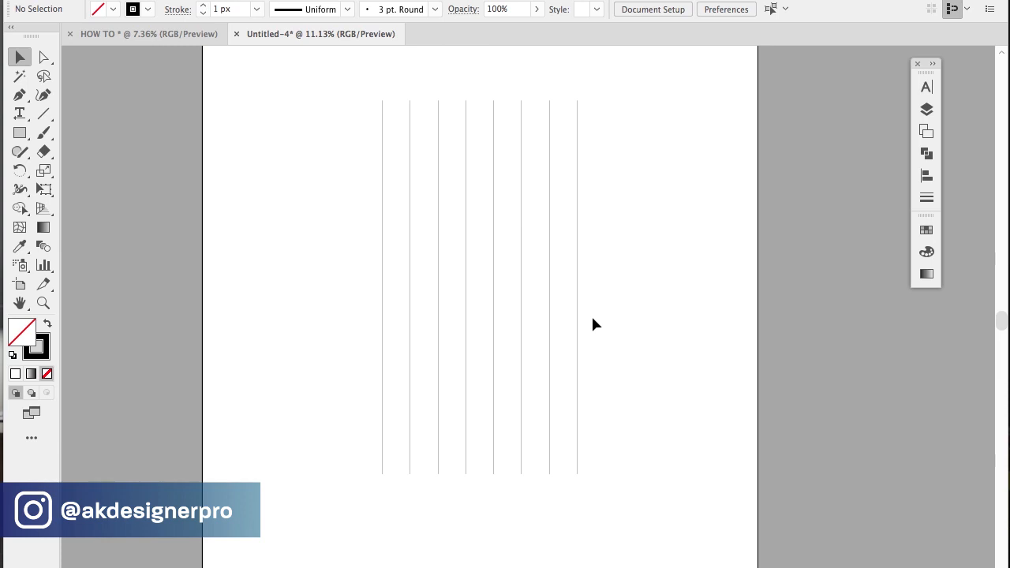
pyautogui.scroll(-2, 592, 317)
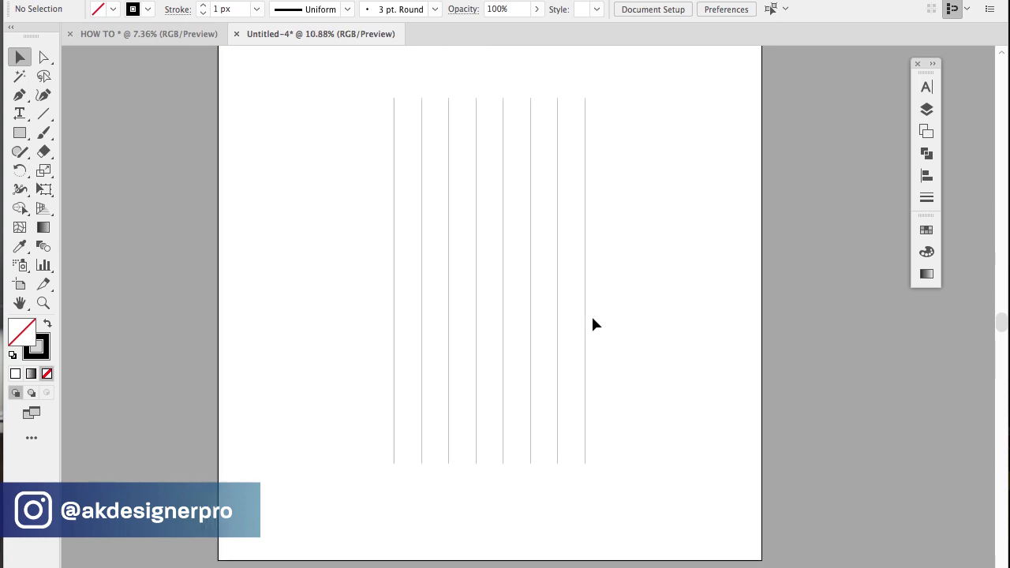
pyautogui.click(533, 290)
pyautogui.press('super+c')
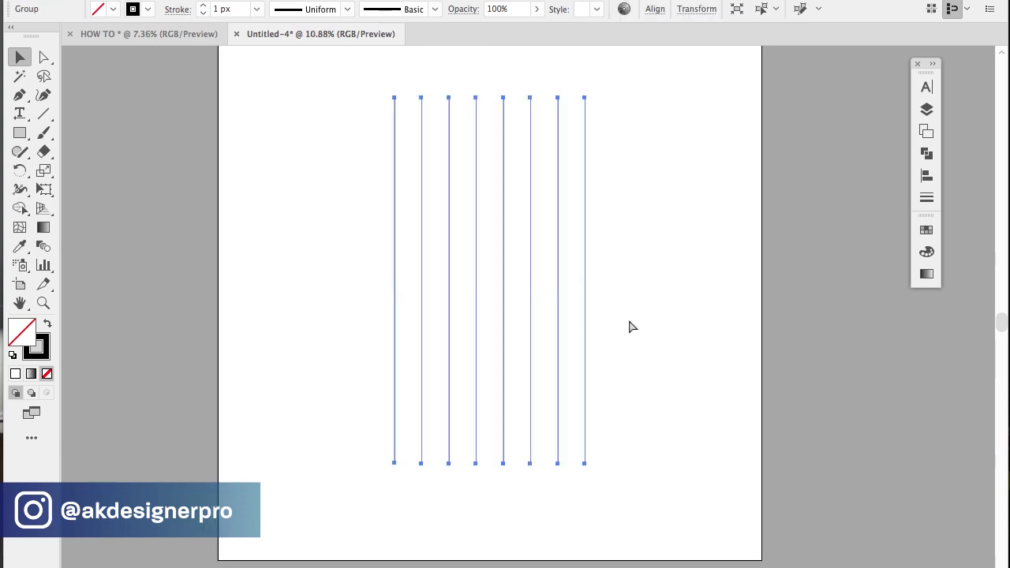
pyautogui.press('super+f')
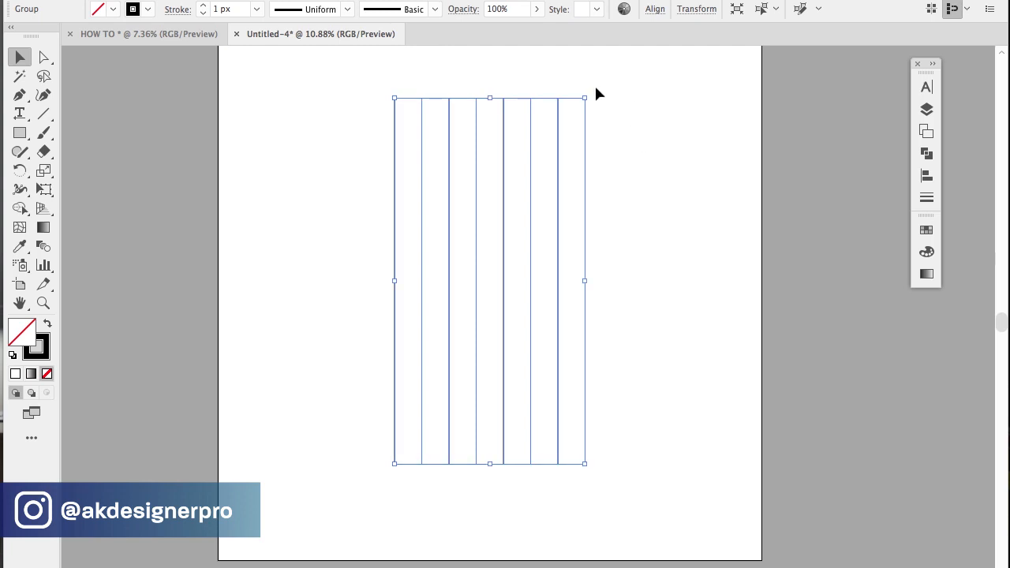
pyautogui.moveTo(589, 91); pyautogui.dragTo(652, 170)
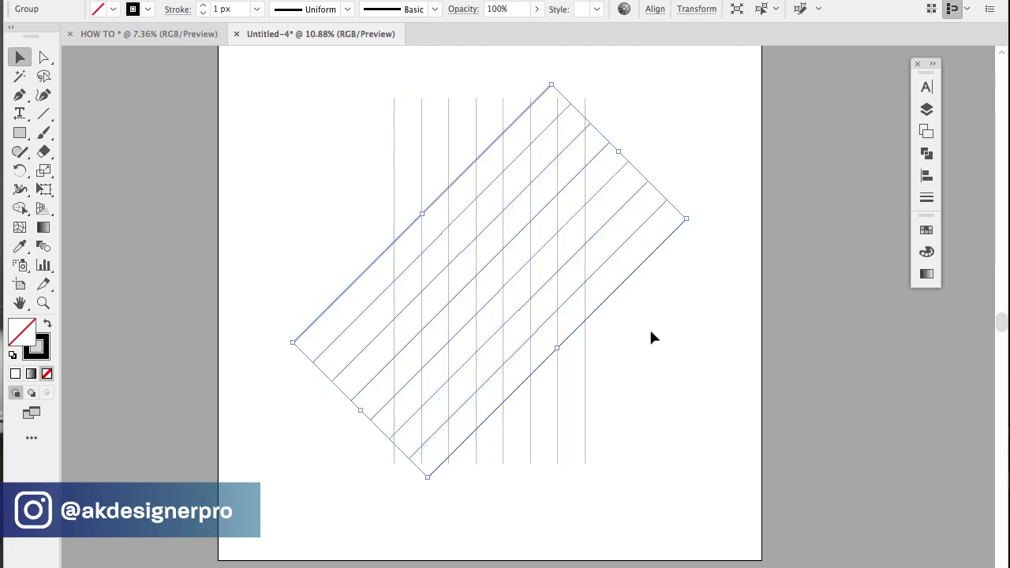
# Paste a copy of the diagonal line group in place, rotate it to 135° so the diagonals cross at right angles, and deselect it
pyautogui.press('super+c')
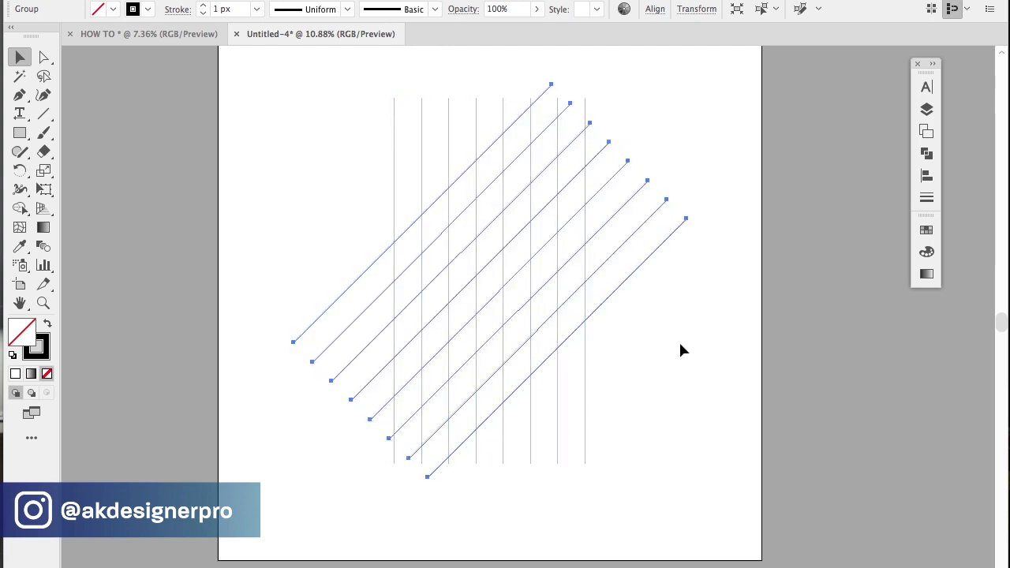
pyautogui.press('super+c')
pyautogui.press('super+f')
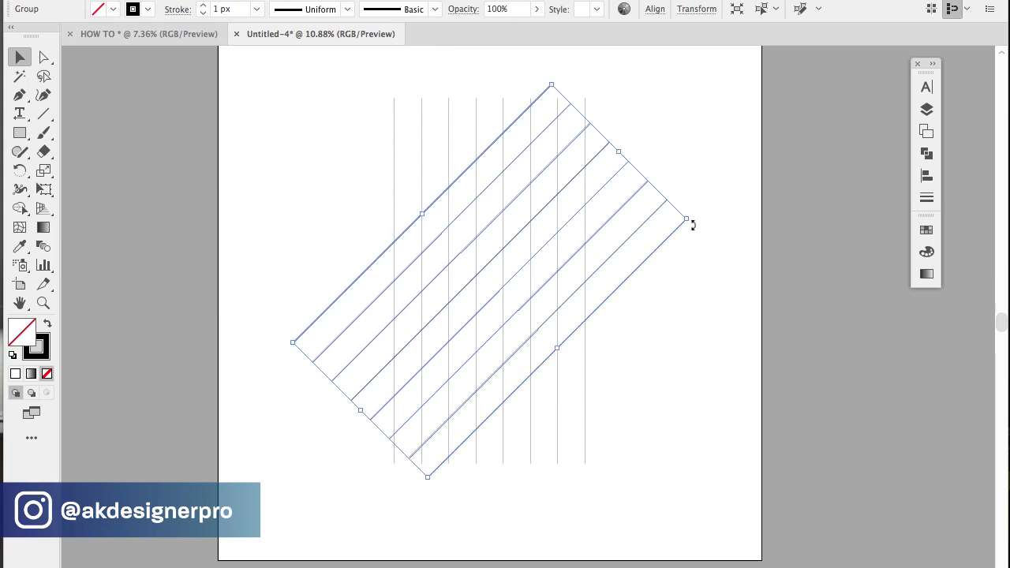
pyautogui.moveTo(697, 214); pyautogui.dragTo(632, 474)
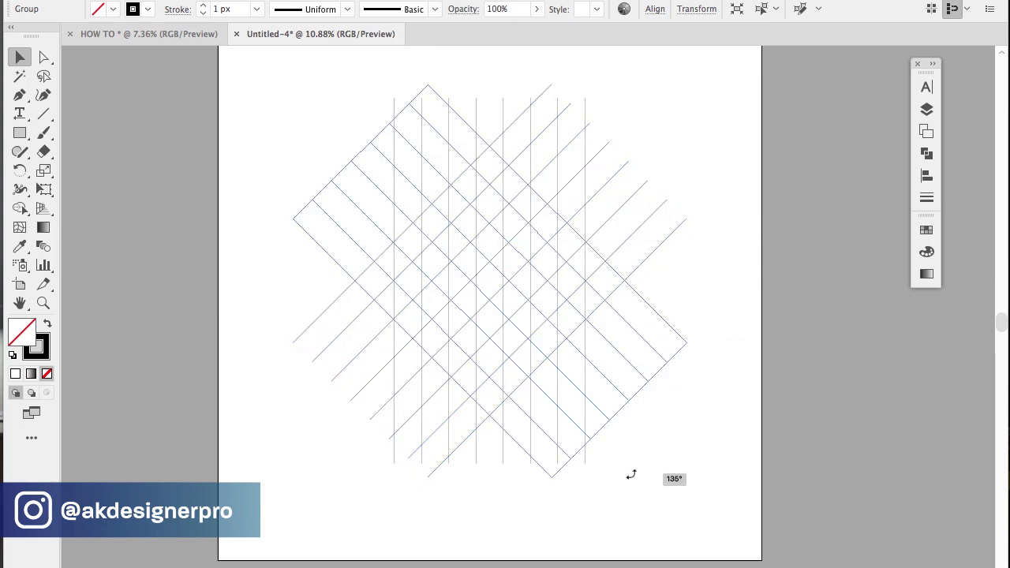
pyautogui.click(721, 279)
# Select all three line groups and merge the cells along the interlaced diamond path into one logo shape with the Shape Builder
pyautogui.scroll(3, 623, 526)
pyautogui.hscroll(1, 624, 528)
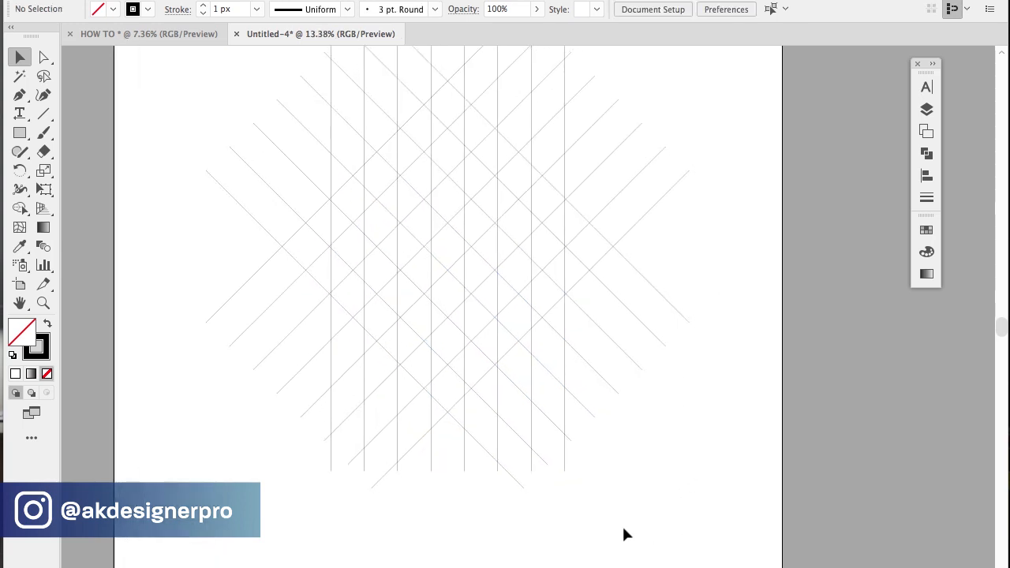
pyautogui.click(20, 209)
pyautogui.scroll(2, 421, 135)
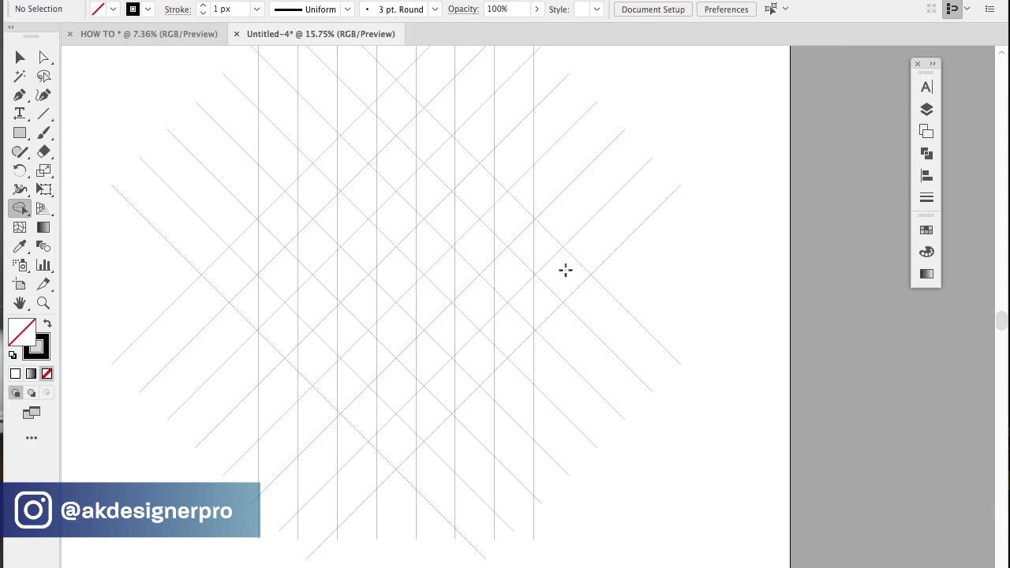
pyautogui.press('v')
pyautogui.scroll(-4, 537, 260)
pyautogui.moveTo(264, 84); pyautogui.dragTo(626, 494)
pyautogui.scroll(3, 553, 266)
pyautogui.click(20, 208)
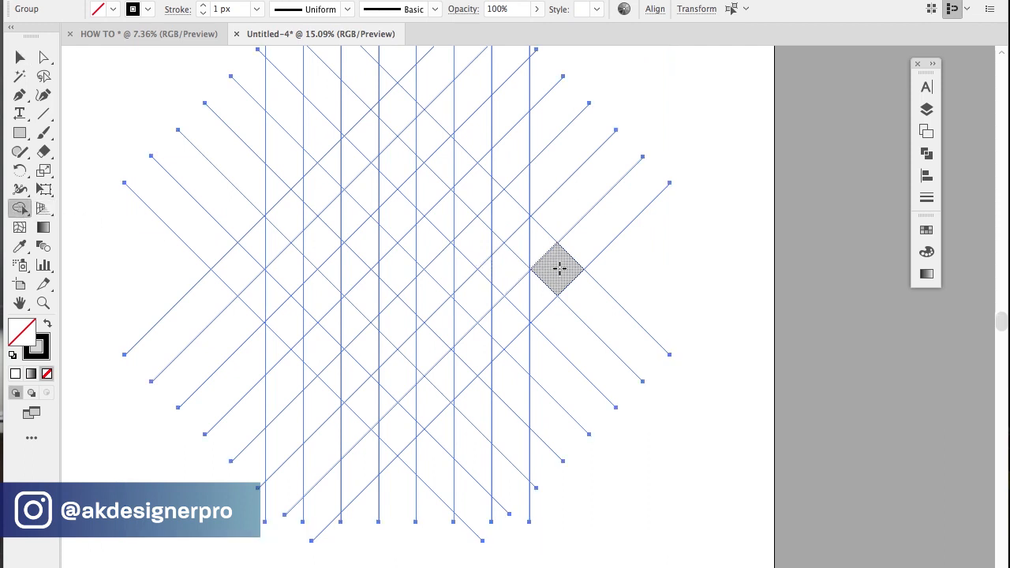
pyautogui.moveTo(559, 269)
pyautogui.mouseDown()
pyautogui.moveTo(504, 218)
pyautogui.moveTo(483, 218)
pyautogui.moveTo(463, 251)
pyautogui.moveTo(498, 237)
pyautogui.moveTo(447, 265)
pyautogui.moveTo(461, 293)
pyautogui.moveTo(494, 298)
pyautogui.moveTo(506, 314)
pyautogui.moveTo(488, 317)
pyautogui.mouseUp()
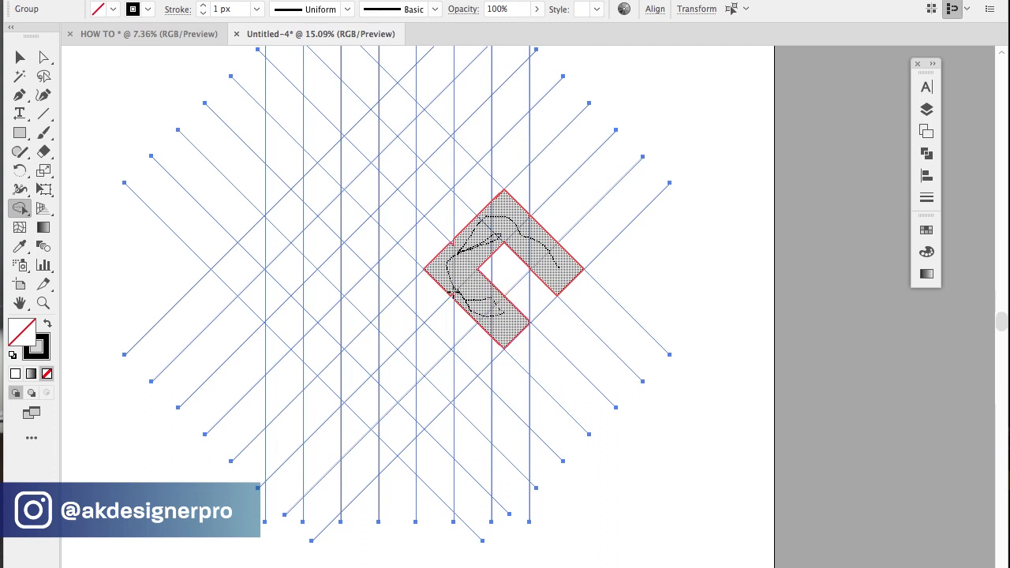
pyautogui.moveTo(452, 292)
pyautogui.mouseDown()
pyautogui.moveTo(417, 252)
pyautogui.moveTo(413, 217)
pyautogui.moveTo(354, 178)
pyautogui.moveTo(380, 131)
pyautogui.moveTo(376, 109)
pyautogui.moveTo(419, 112)
pyautogui.moveTo(412, 134)
pyautogui.moveTo(458, 160)
pyautogui.moveTo(409, 198)
pyautogui.moveTo(340, 281)
pyautogui.moveTo(296, 309)
pyautogui.moveTo(267, 299)
pyautogui.moveTo(267, 248)
pyautogui.moveTo(309, 223)
pyautogui.moveTo(454, 369)
pyautogui.moveTo(407, 413)
pyautogui.moveTo(337, 386)
pyautogui.moveTo(386, 431)
pyautogui.moveTo(291, 291)
pyautogui.moveTo(345, 245)
pyautogui.mouseUp()
# Merge the small leftover slivers along the bands into the logo shape with the Shape Builder
pyautogui.scroll(5, 356, 246)
pyautogui.hscroll(1, 506, 241)
pyautogui.moveTo(527, 249); pyautogui.dragTo(517, 277)
pyautogui.scroll(-4, 518, 277)
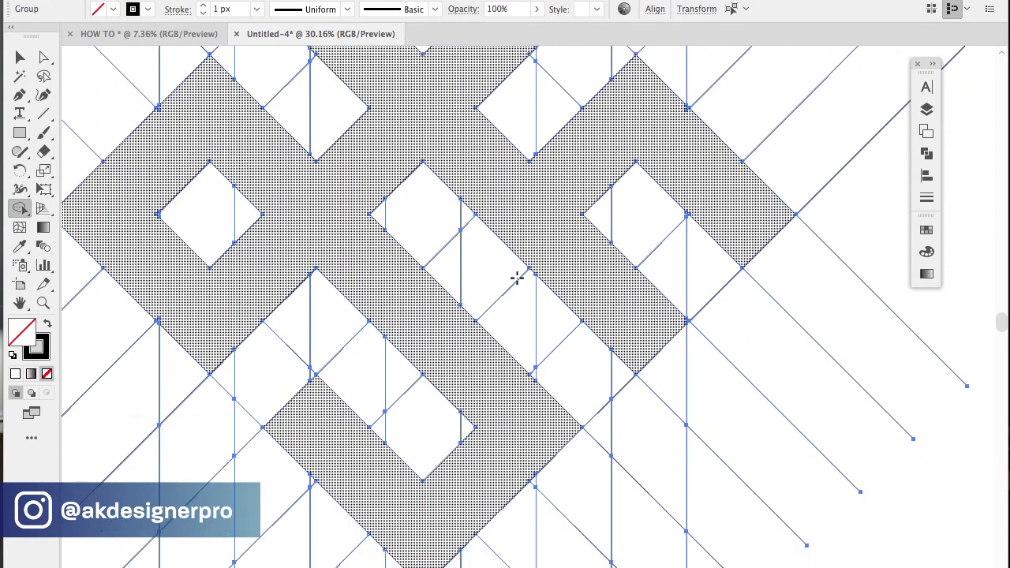
pyautogui.scroll(-3, 499, 395)
pyautogui.scroll(6, 473, 359)
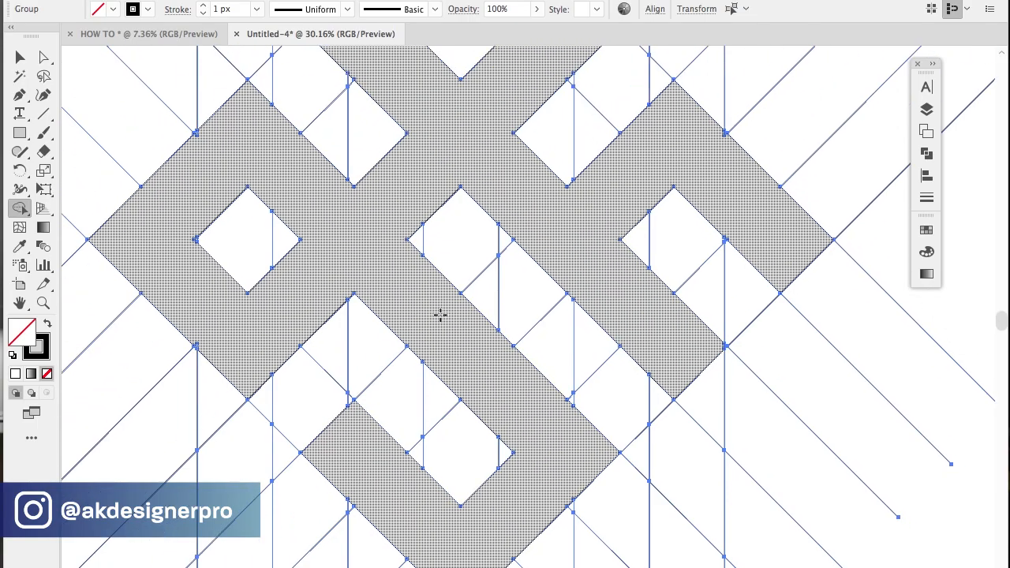
pyautogui.hscroll(-5, 438, 315)
pyautogui.scroll(5, 295, 202)
pyautogui.moveTo(308, 206); pyautogui.dragTo(296, 206)
pyautogui.scroll(-10, 408, 280)
pyautogui.hscroll(8, 408, 280)
pyautogui.scroll(14, 476, 251)
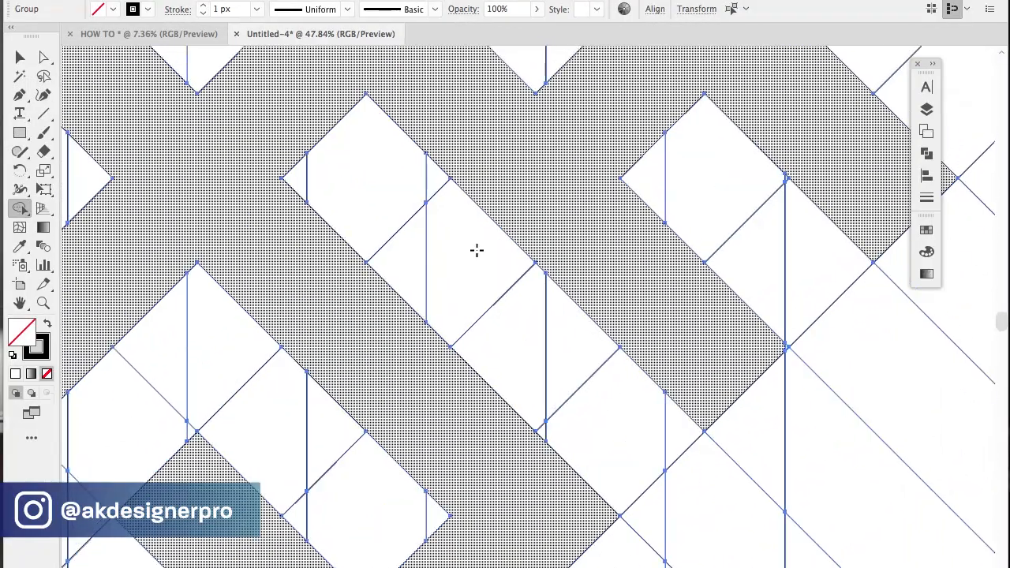
pyautogui.scroll(-9, 337, 257)
pyautogui.scroll(-5, 336, 257)
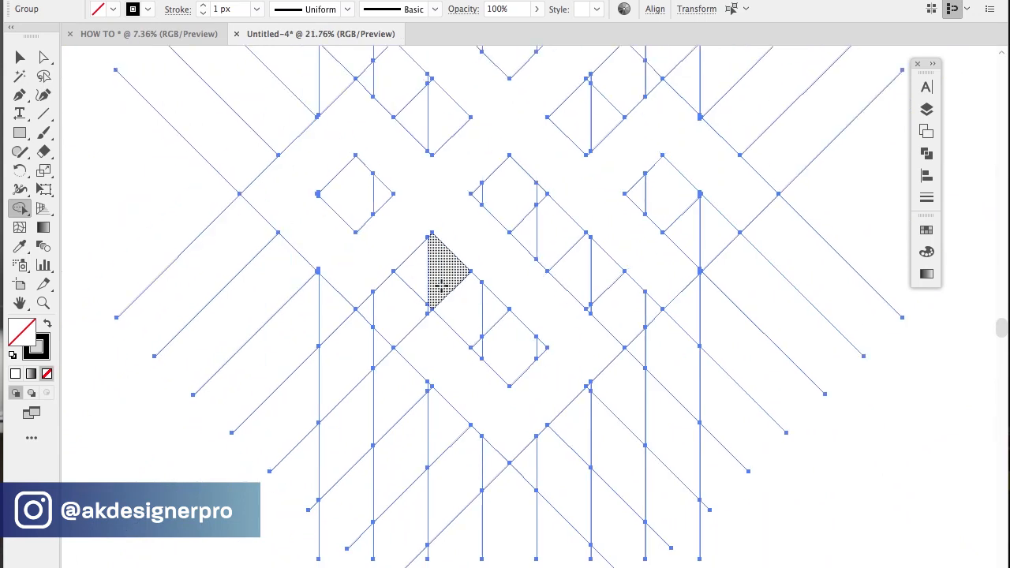
# Remove the leftover cells from the lower hook, the two left-hand notches and the upper diamond opening with the Shape Builder
pyautogui.moveTo(505, 346)
pyautogui.mouseDown()
pyautogui.moveTo(478, 341)
pyautogui.moveTo(486, 318)
pyautogui.mouseUp()
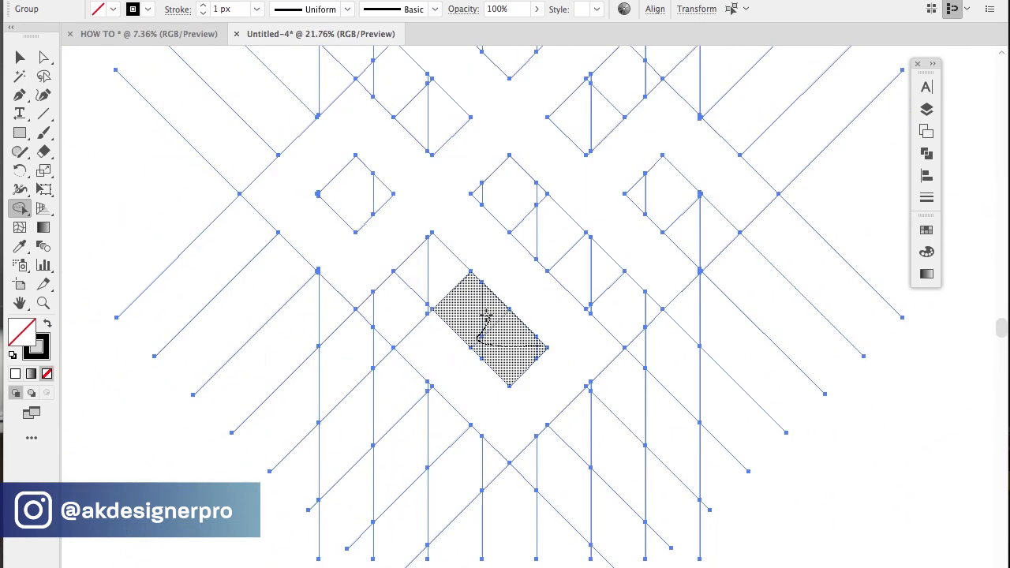
pyautogui.moveTo(446, 283)
pyautogui.mouseDown()
pyautogui.moveTo(426, 276)
pyautogui.moveTo(365, 318)
pyautogui.moveTo(385, 320)
pyautogui.moveTo(373, 342)
pyautogui.mouseUp()
pyautogui.scroll(3, 302, 386)
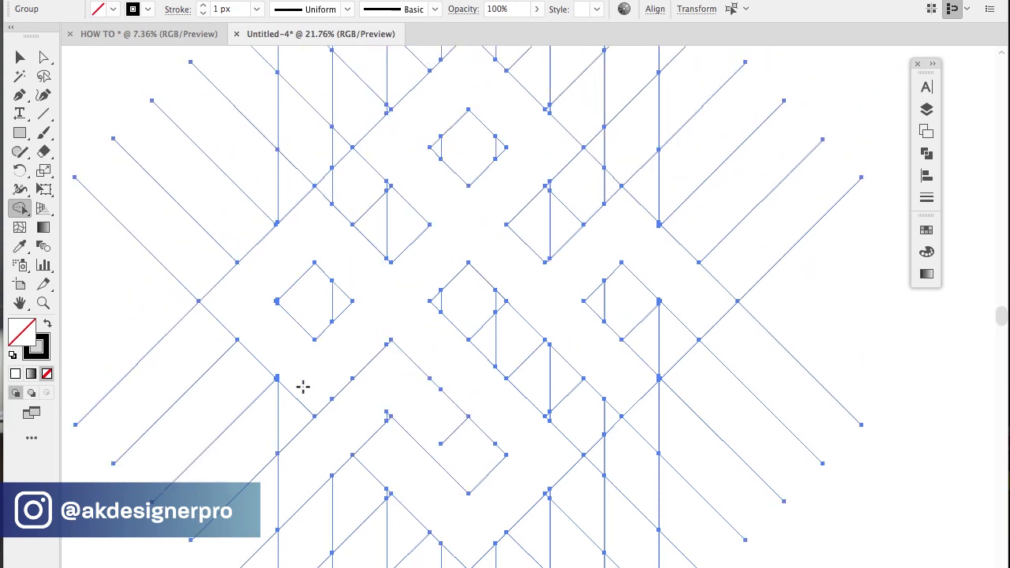
pyautogui.moveTo(413, 231); pyautogui.dragTo(326, 177)
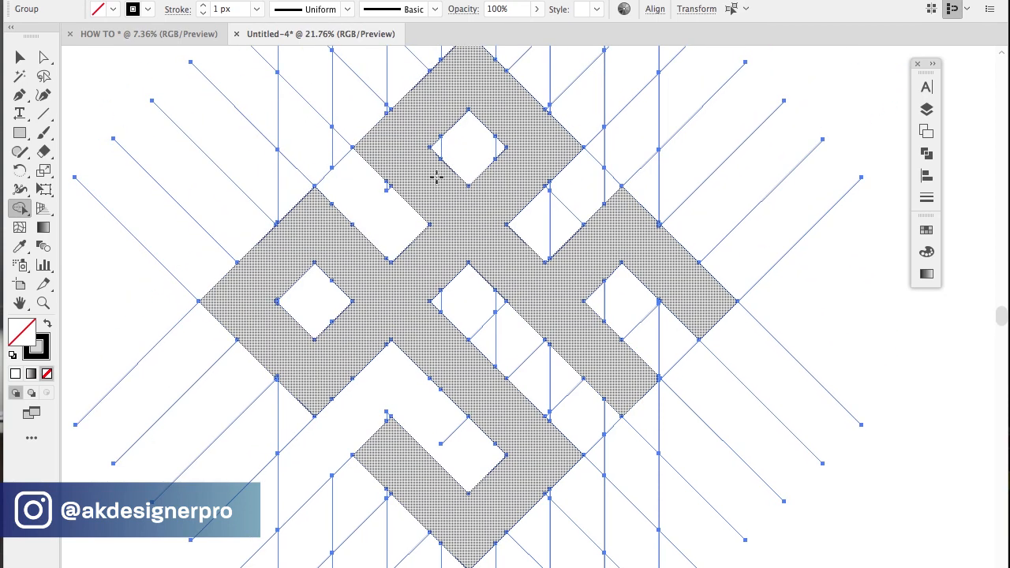
pyautogui.moveTo(496, 148); pyautogui.dragTo(435, 147)
# Remove the leftover cells from the upper-right notch, the right hook and the long central slot of the logo
pyautogui.moveTo(550, 234)
pyautogui.mouseDown()
pyautogui.moveTo(557, 203)
pyautogui.moveTo(609, 180)
pyautogui.mouseUp()
pyautogui.moveTo(600, 299)
pyautogui.mouseDown()
pyautogui.moveTo(653, 308)
pyautogui.moveTo(687, 348)
pyautogui.mouseUp()
pyautogui.moveTo(700, 424); pyautogui.dragTo(623, 378)
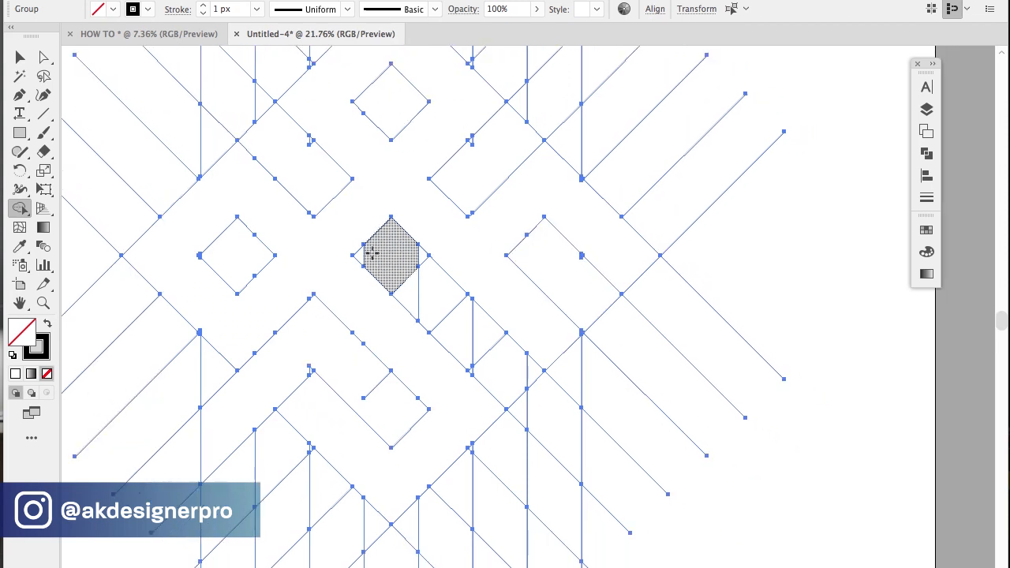
pyautogui.moveTo(362, 256); pyautogui.dragTo(426, 273)
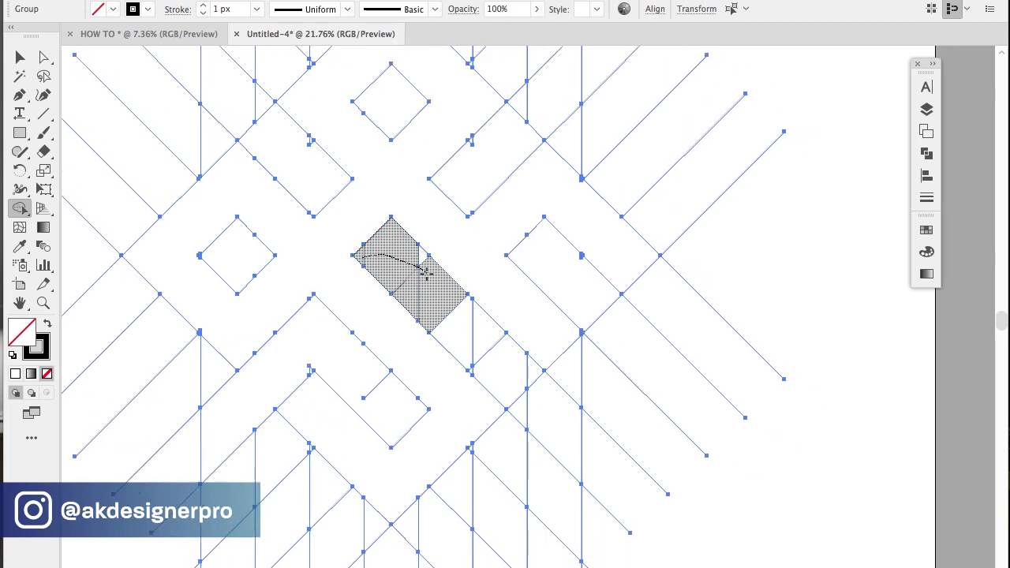
pyautogui.moveTo(450, 313)
pyautogui.mouseDown()
pyautogui.moveTo(415, 248)
pyautogui.moveTo(548, 404)
pyautogui.mouseUp()
# Erase the construction lines surrounding the outside of the logo shape with the Shape Builder
pyautogui.scroll(-6, 502, 288)
pyautogui.moveTo(484, 358)
pyautogui.mouseDown()
pyautogui.moveTo(503, 288)
pyautogui.moveTo(471, 340)
pyautogui.mouseUp()
pyautogui.moveTo(552, 87); pyautogui.dragTo(466, 150)
pyautogui.moveTo(250, 134); pyautogui.dragTo(347, 178)
pyautogui.moveTo(288, 411); pyautogui.dragTo(405, 491)
pyautogui.moveTo(643, 519); pyautogui.dragTo(474, 399)
pyautogui.moveTo(624, 403); pyautogui.dragTo(581, 185)
pyautogui.moveTo(401, 129); pyautogui.dragTo(318, 79)
pyautogui.moveTo(199, 251); pyautogui.dragTo(347, 157)
pyautogui.moveTo(300, 354); pyautogui.dragTo(415, 474)
# Clear the remaining stray line segments close to the logo's edges and openings
pyautogui.scroll(3, 575, 231)
pyautogui.moveTo(467, 174); pyautogui.dragTo(429, 215)
pyautogui.moveTo(257, 213); pyautogui.dragTo(221, 182)
pyautogui.scroll(6, 382, 164)
pyautogui.moveTo(458, 368); pyautogui.dragTo(434, 348)
pyautogui.scroll(-4, 552, 241)
pyautogui.scroll(-3, 632, 477)
pyautogui.moveTo(538, 276); pyautogui.dragTo(490, 348)
pyautogui.scroll(3, 524, 408)
pyautogui.scroll(-3, 349, 237)
pyautogui.moveTo(348, 236); pyautogui.dragTo(335, 254)
pyautogui.moveTo(352, 404); pyautogui.dragTo(337, 422)
pyautogui.moveTo(699, 402); pyautogui.dragTo(688, 418)
pyautogui.scroll(-4, 688, 417)
pyautogui.scroll(-6, 719, 270)
# Select the cleaned-up logo outline with the Selection tool and scale it down proportionally
pyautogui.press('v')
pyautogui.click(727, 416)
pyautogui.moveTo(655, 479); pyautogui.dragTo(337, 173)
pyautogui.scroll(-3, 474, 356)
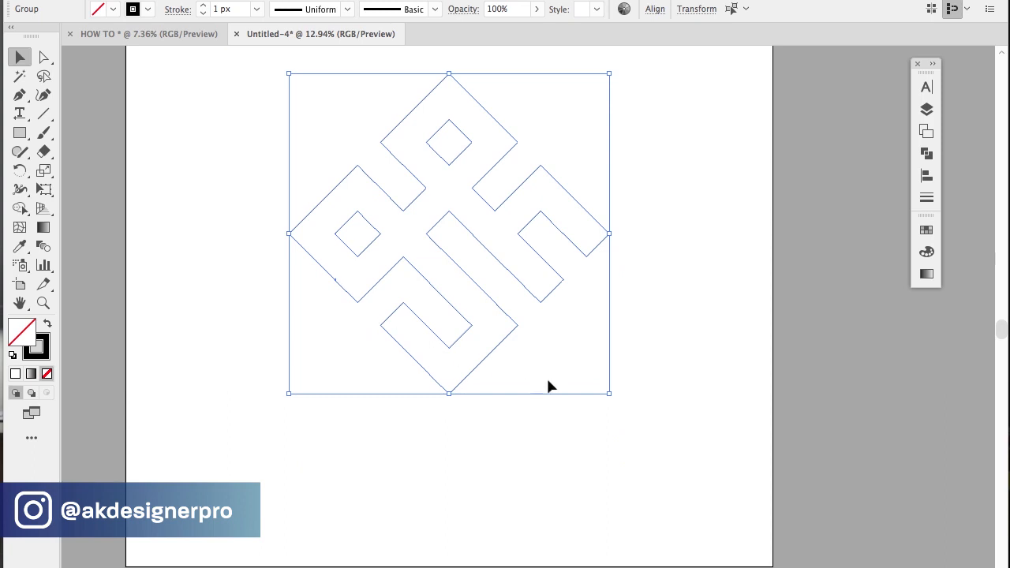
pyautogui.moveTo(612, 399); pyautogui.dragTo(596, 379)
# Swap the logo's fill and stroke to give it a solid black fill without a stroke, and deselect it
pyautogui.hscroll(-3, 567, 390)
pyautogui.scroll(1, 568, 389)
pyautogui.click(47, 324)
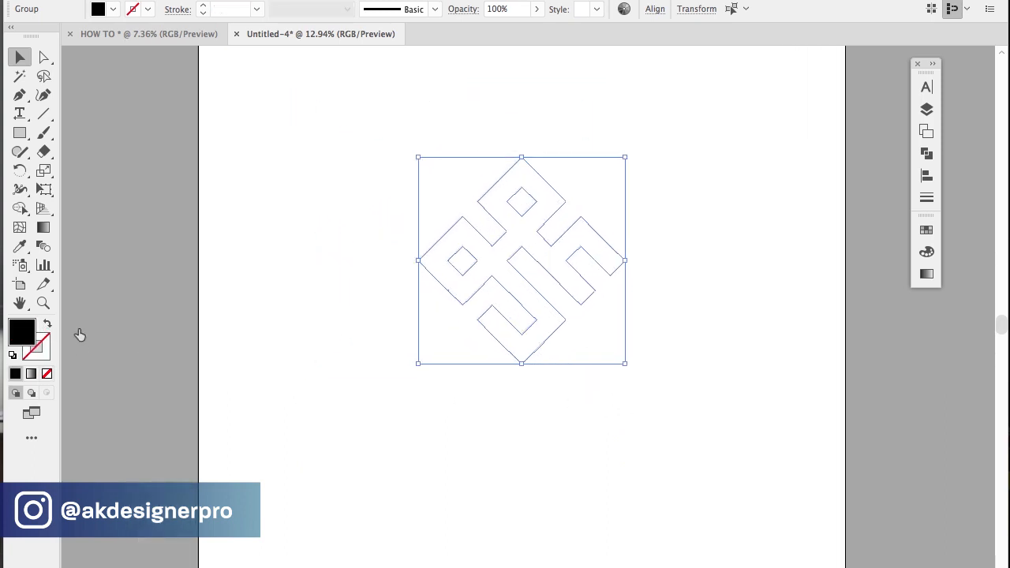
pyautogui.click(413, 403)
# Scale the black logo down slightly more and center it horizontally on the artboard
pyautogui.hscroll(1, 415, 402)
pyautogui.hscroll(1, 417, 405)
pyautogui.moveTo(571, 390); pyautogui.dragTo(412, 163)
pyautogui.moveTo(588, 338); pyautogui.dragTo(580, 328)
pyautogui.click(927, 175)
pyautogui.click(927, 176)
# Add the widely spaced wordmark "O U D" with a ™ sign beneath the symbol, and leave isolation mode
pyautogui.press('t')
pyautogui.click(424, 401)
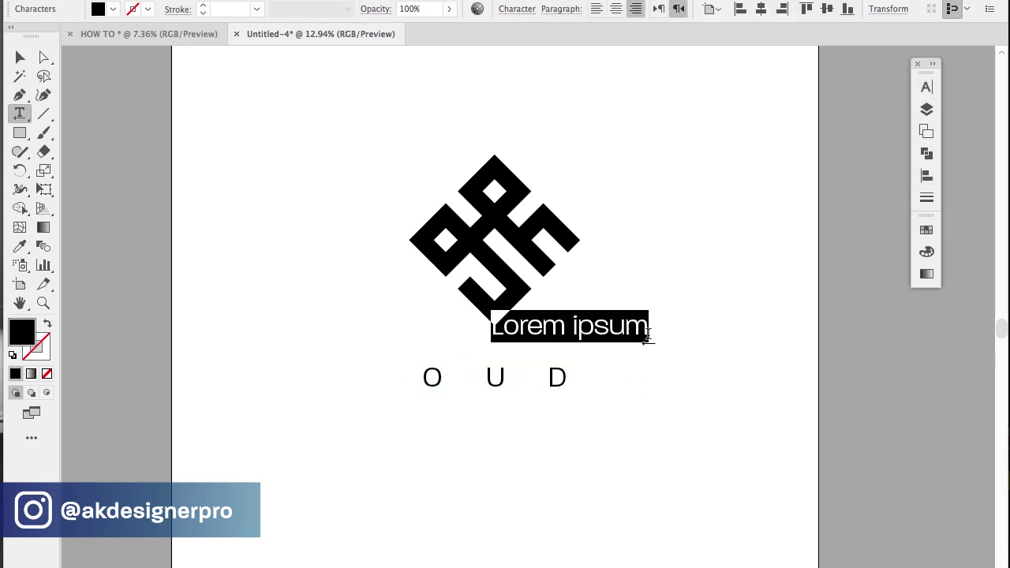
pyautogui.rightClick(522, 389)
pyautogui.click(570, 415)
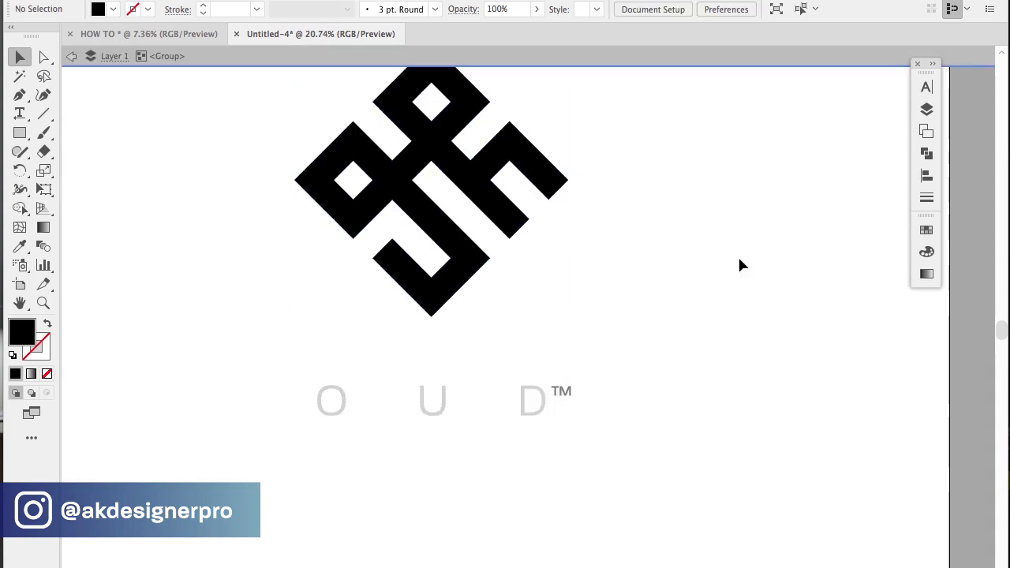
pyautogui.doubleClick(880, 351)
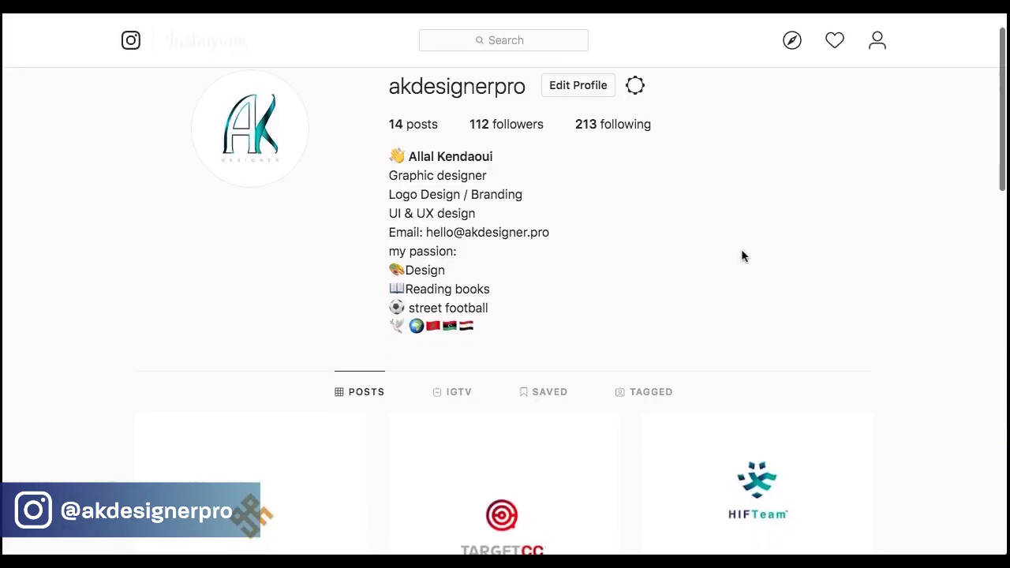
# Switch to the Instagram profile and look through its grid of logo posts
pyautogui.scroll(-5, 742, 253)
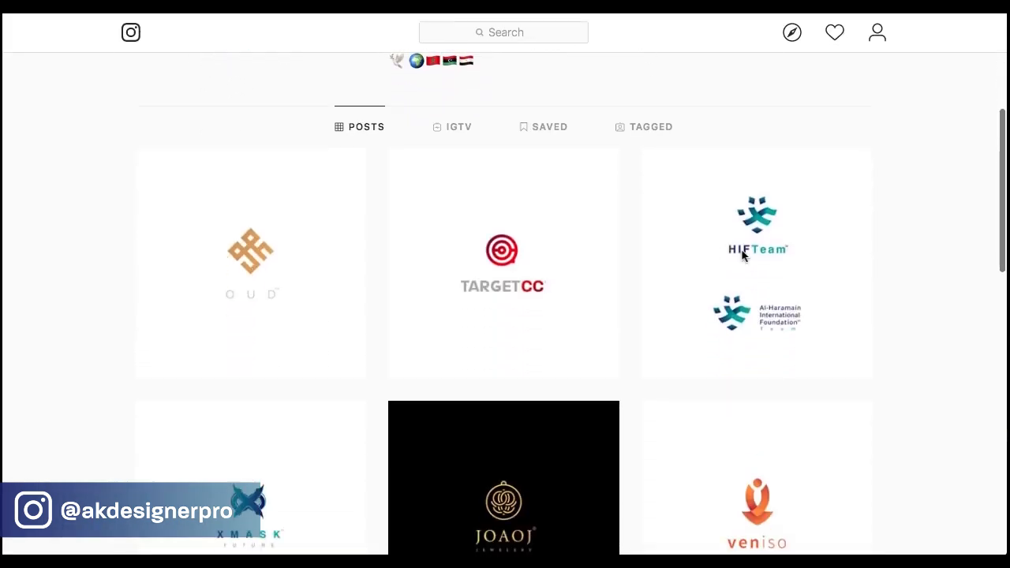
pyautogui.scroll(-9, 742, 254)
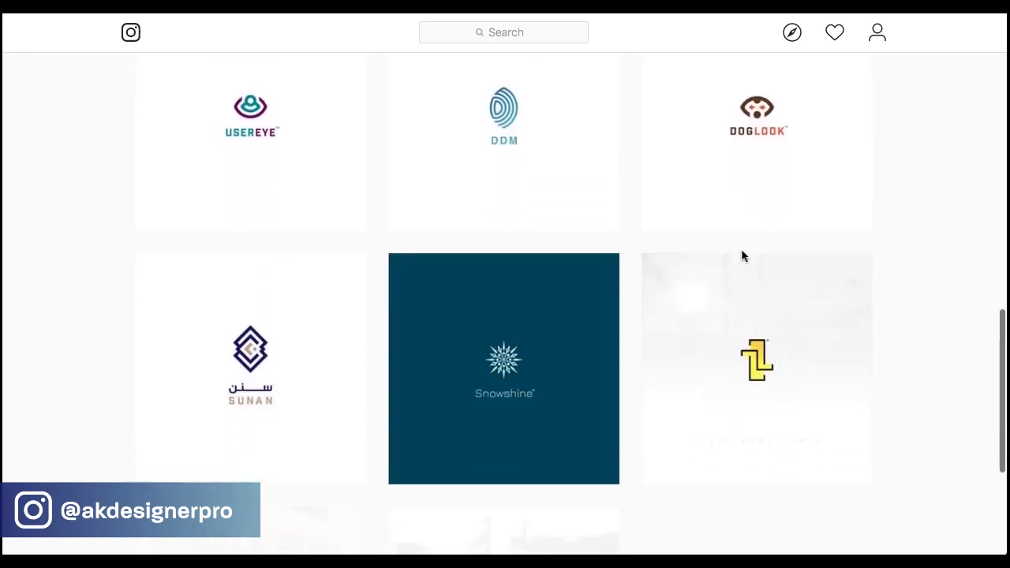
pyautogui.scroll(-4, 742, 255)
pyautogui.scroll(8, 742, 255)
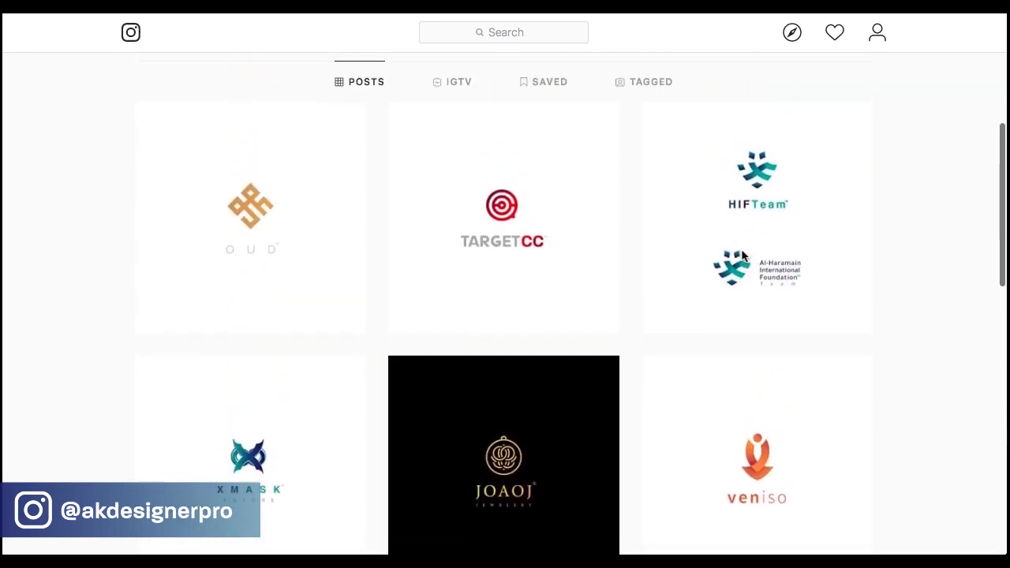
pyautogui.scroll(6, 742, 254)
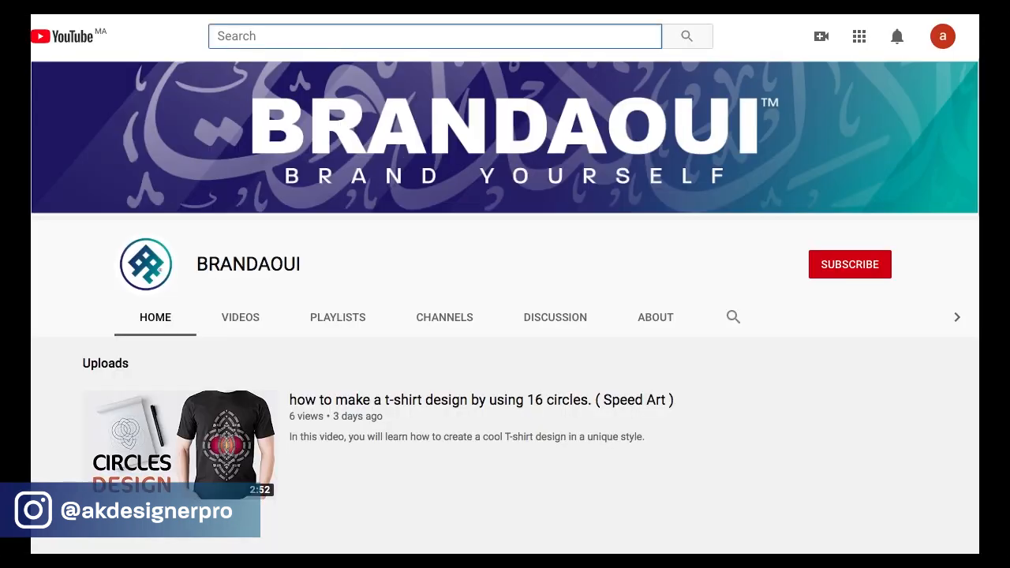
# Switch to YouTube and search for "brandaoui" to find the channel
pyautogui.write('bran')
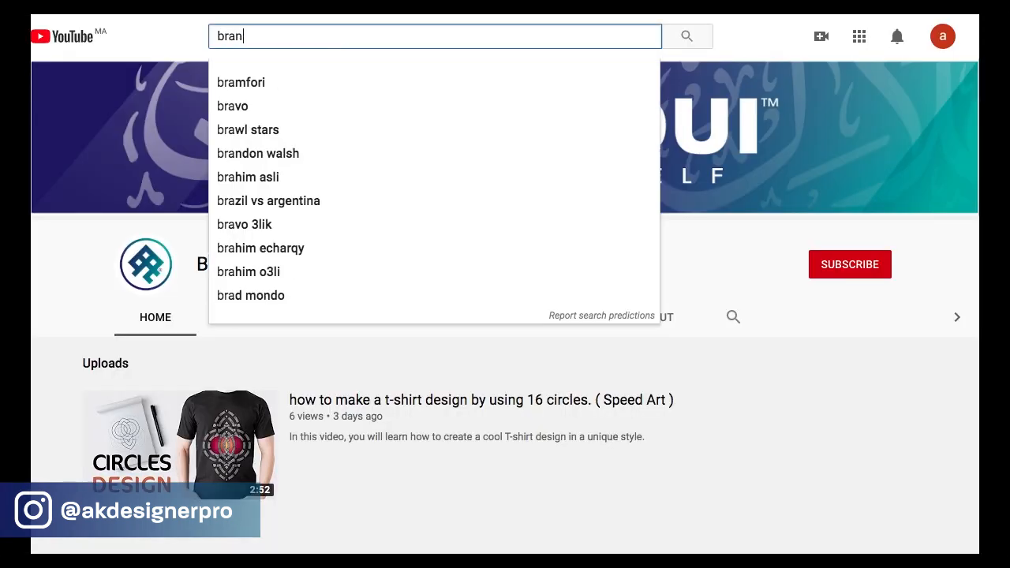
pyautogui.press('Return')
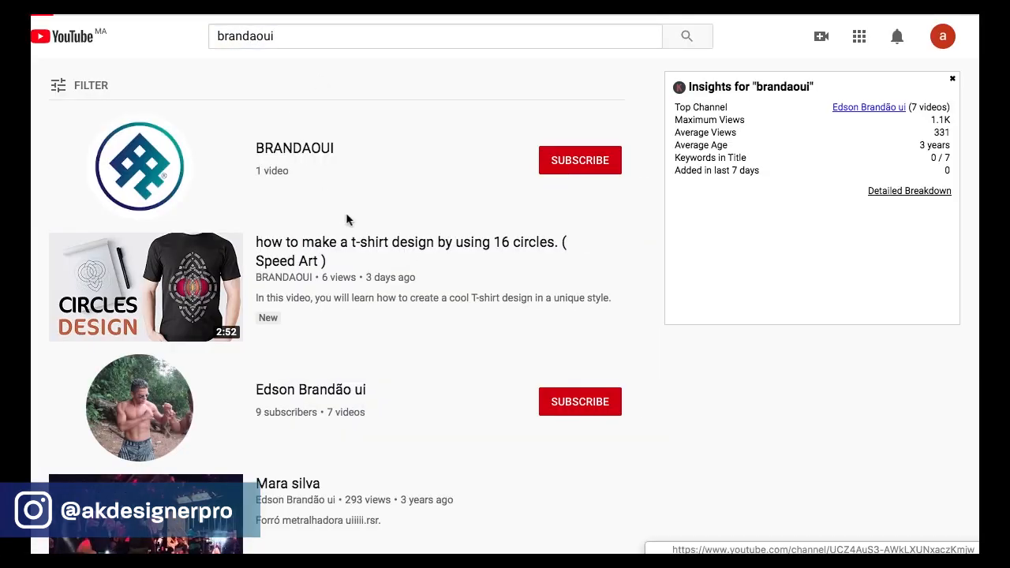
pyautogui.click(347, 219)
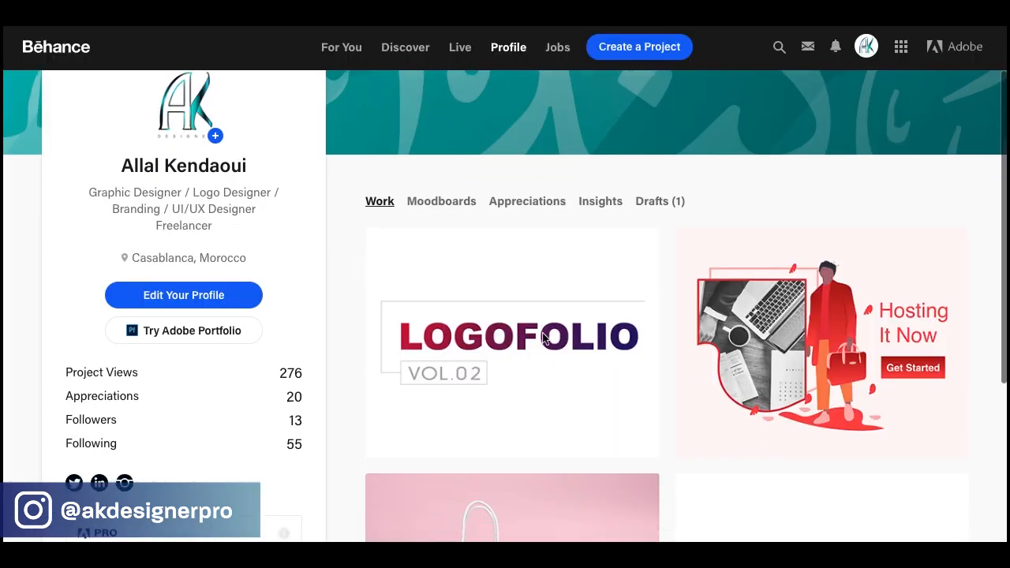
# Switch to the Behance profile and look over its project gallery
pyautogui.scroll(-4, 542, 331)
pyautogui.scroll(5, 542, 333)
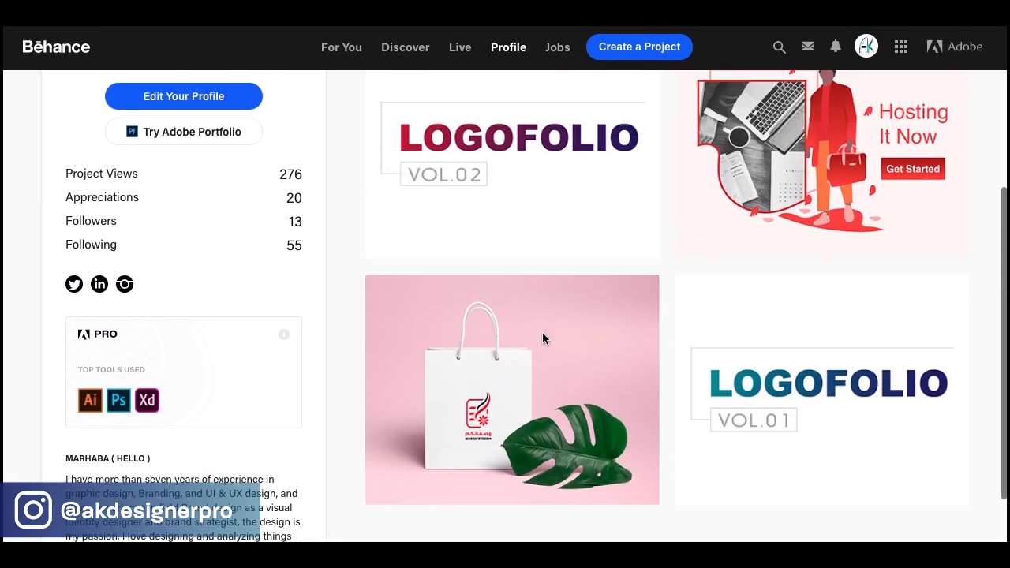